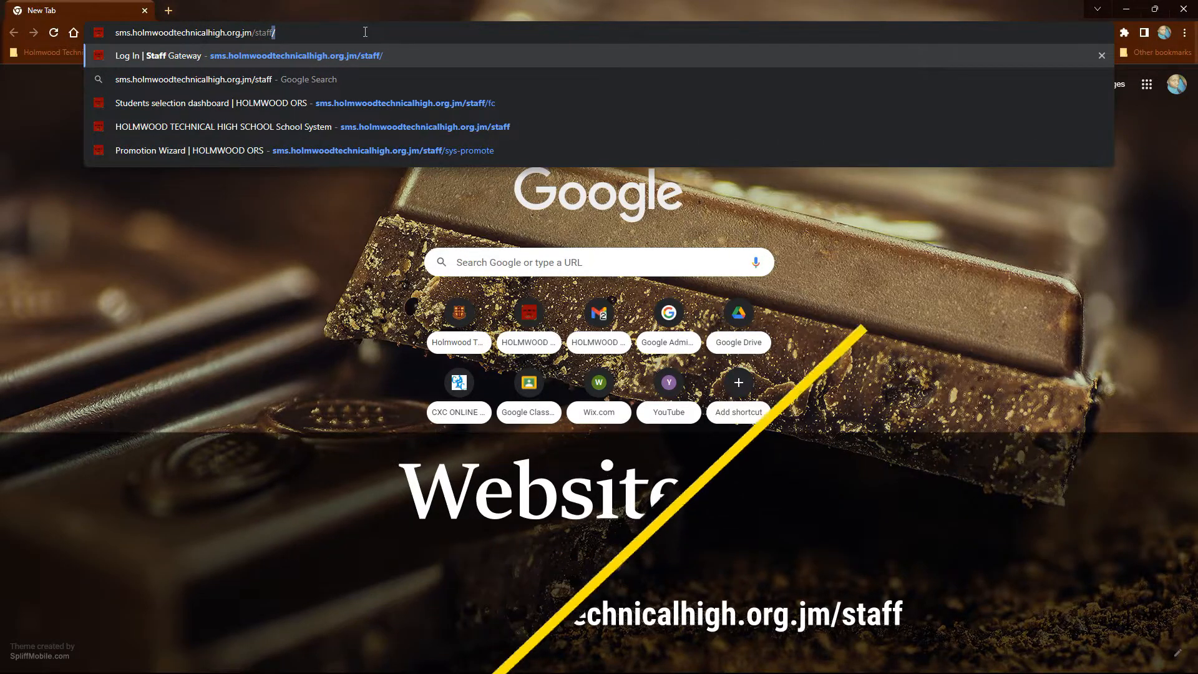
Open the staff login page at sms.holmwoodtechnicalhigh.org.jm/staff, and load the school website holmwoodtechnicalhigh.org.jm in a new tab
key("Return")
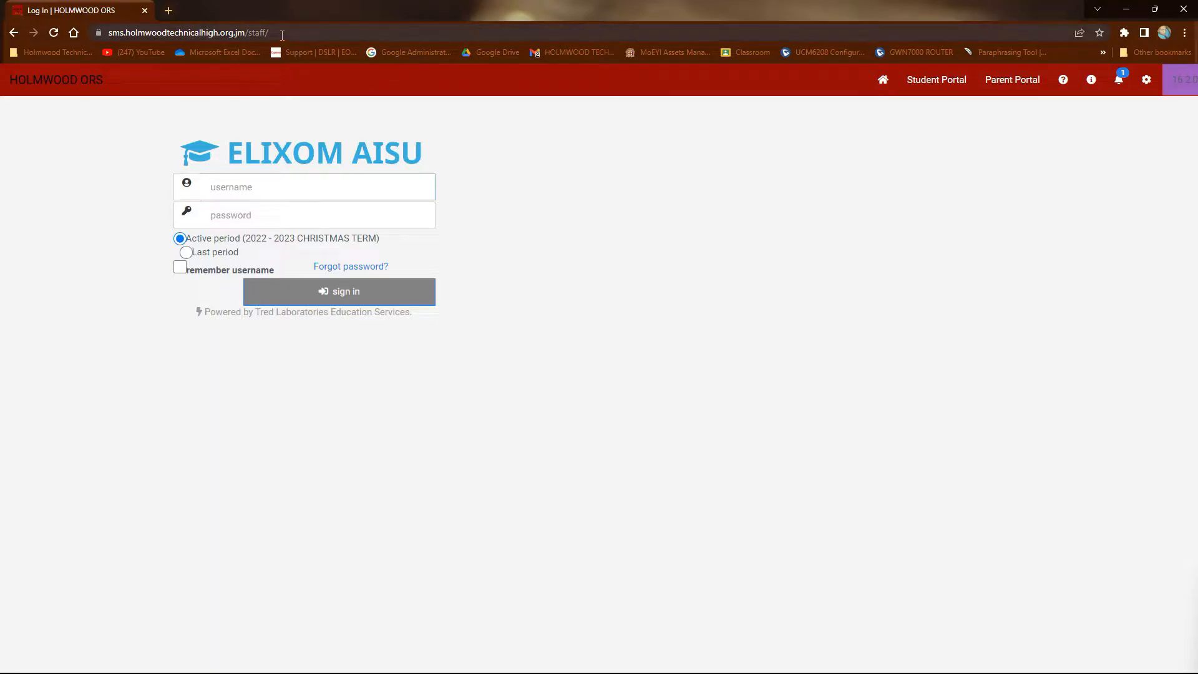
left_click(171, 11)
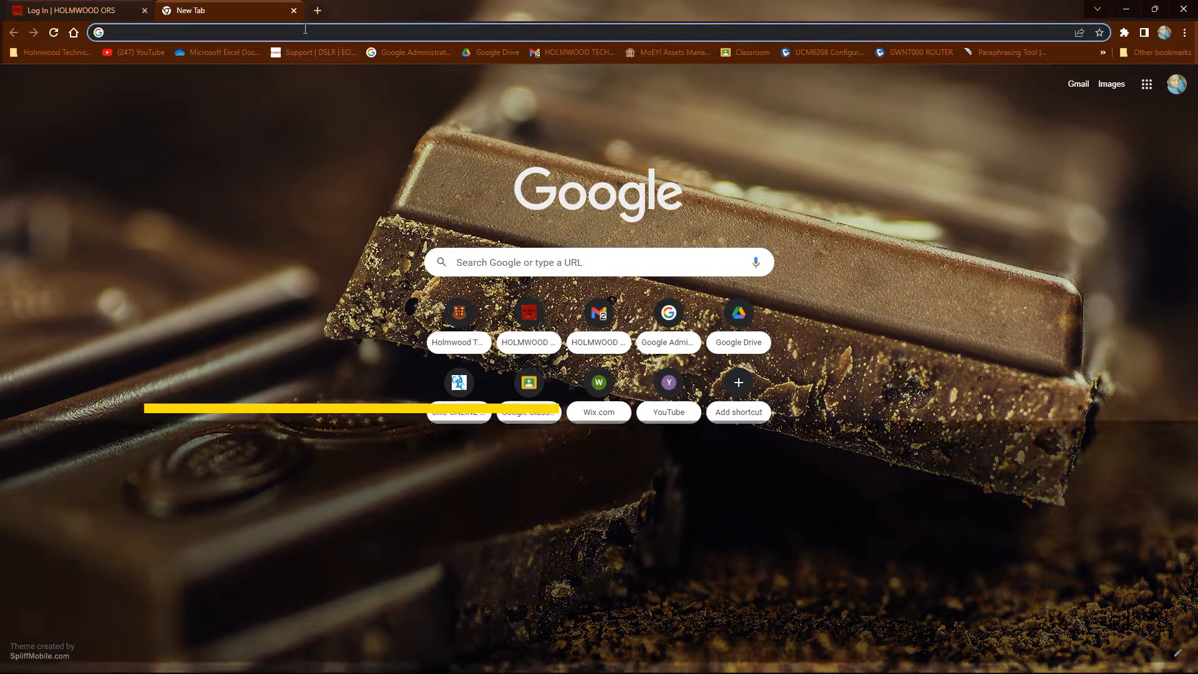
type("holmwoo")
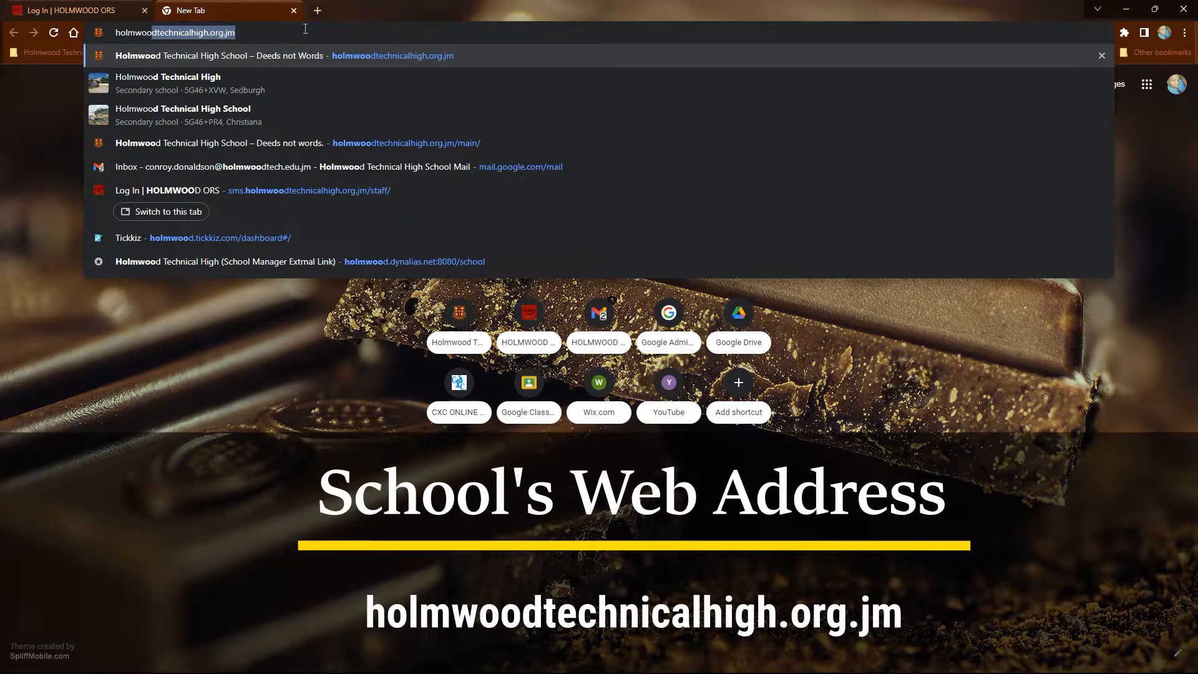
type("dt")
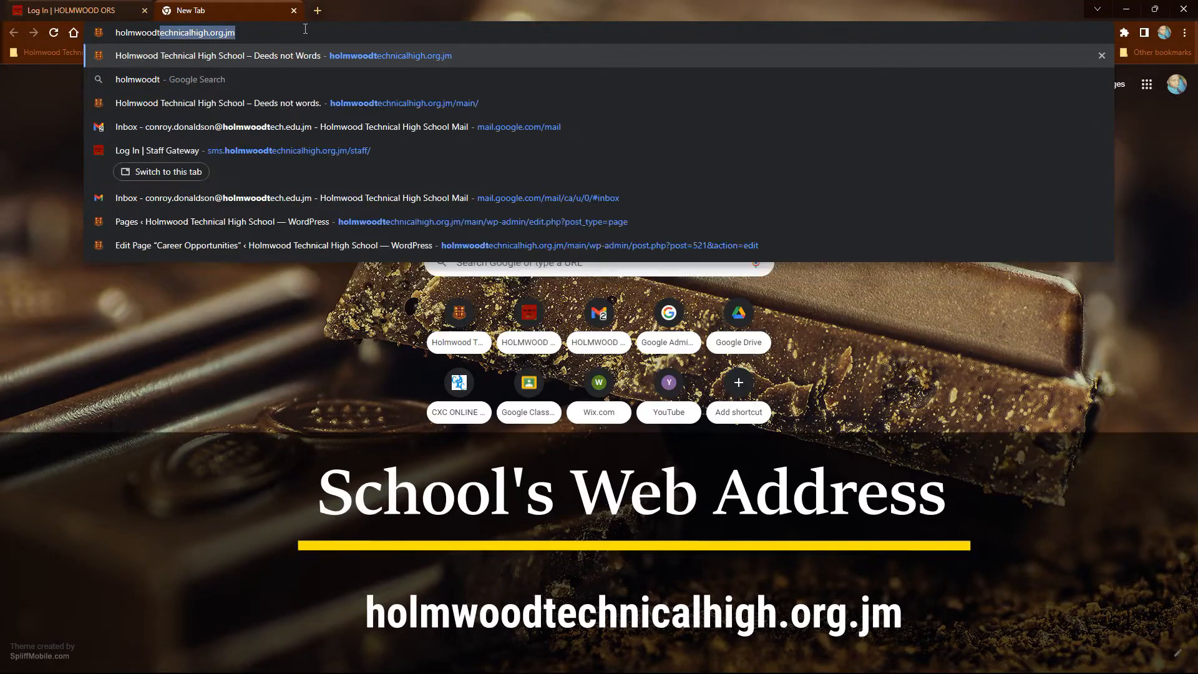
type("echnicalh")
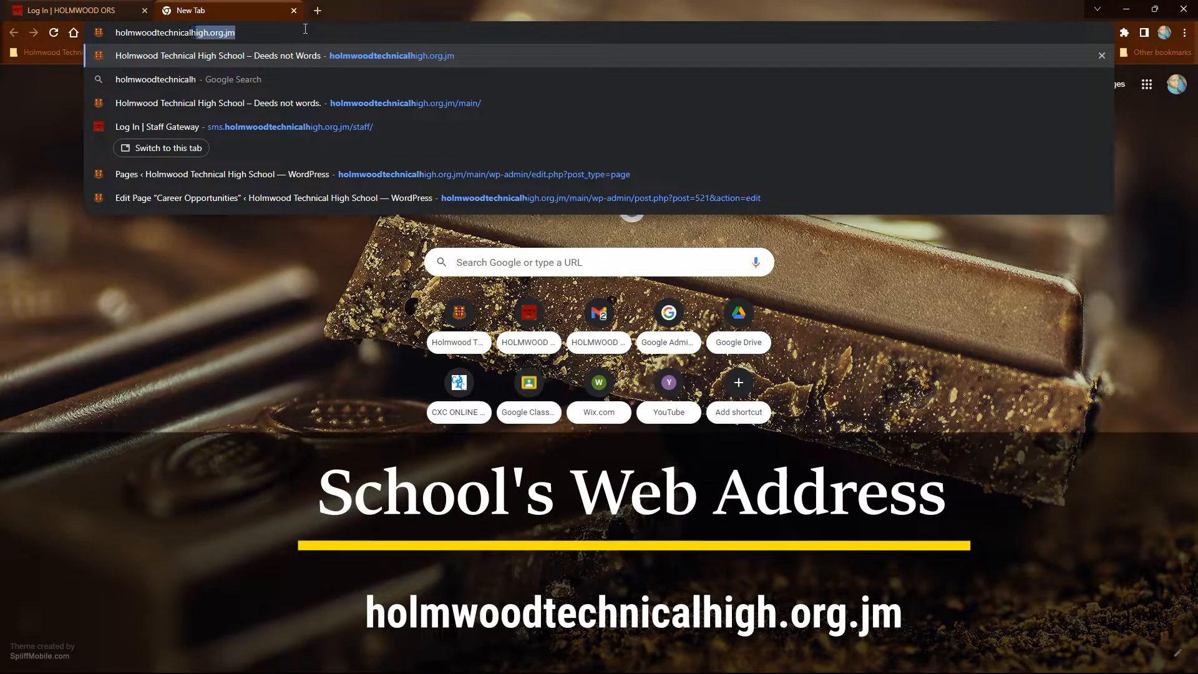
type("igh.org.jm")
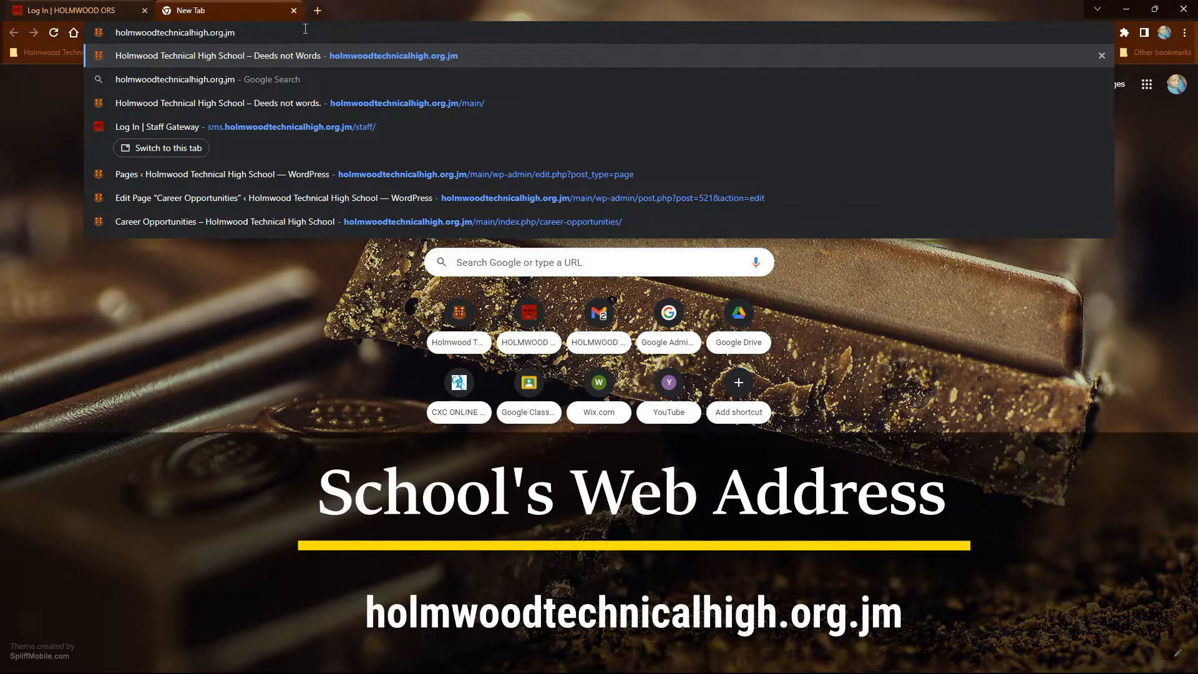
key("Return")
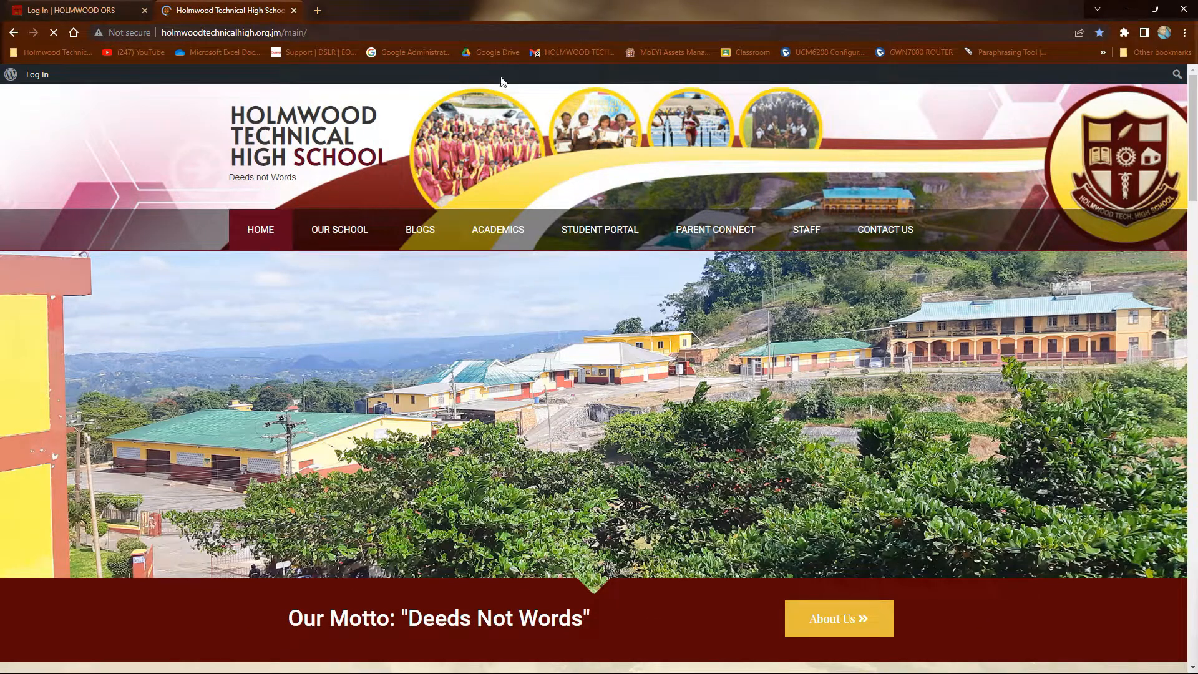
Go to the staff portal from the school website and sign in with the staff username and account password for the active period
mouse_move(827, 242)
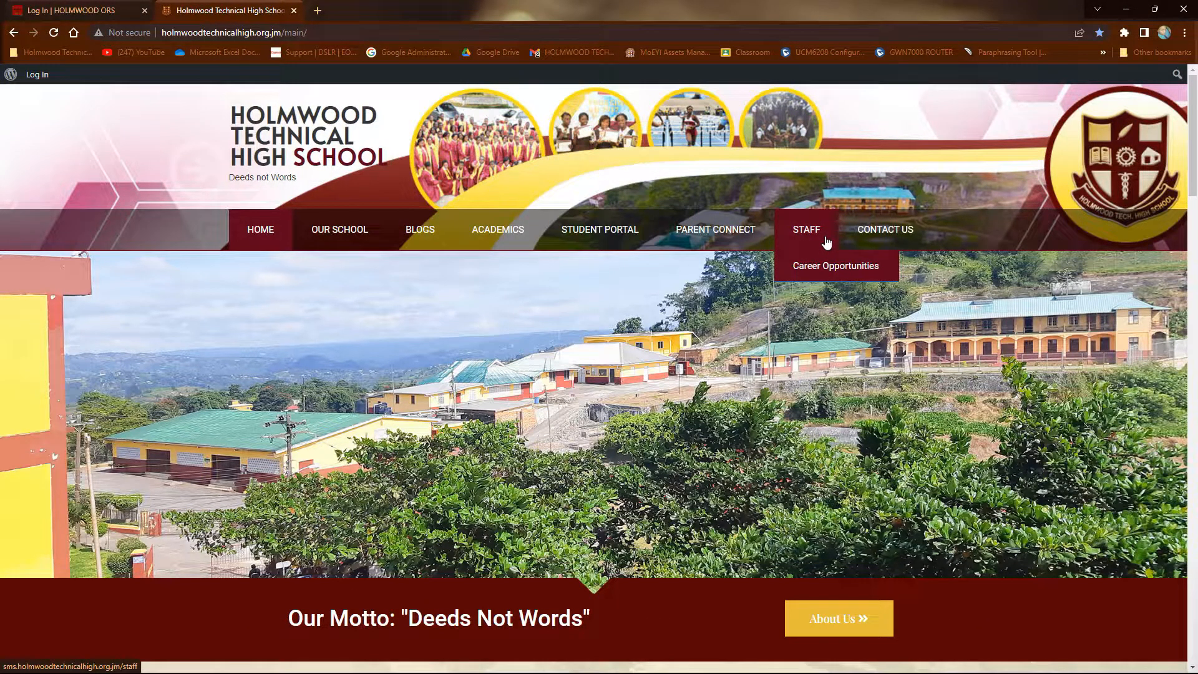
left_click(826, 242)
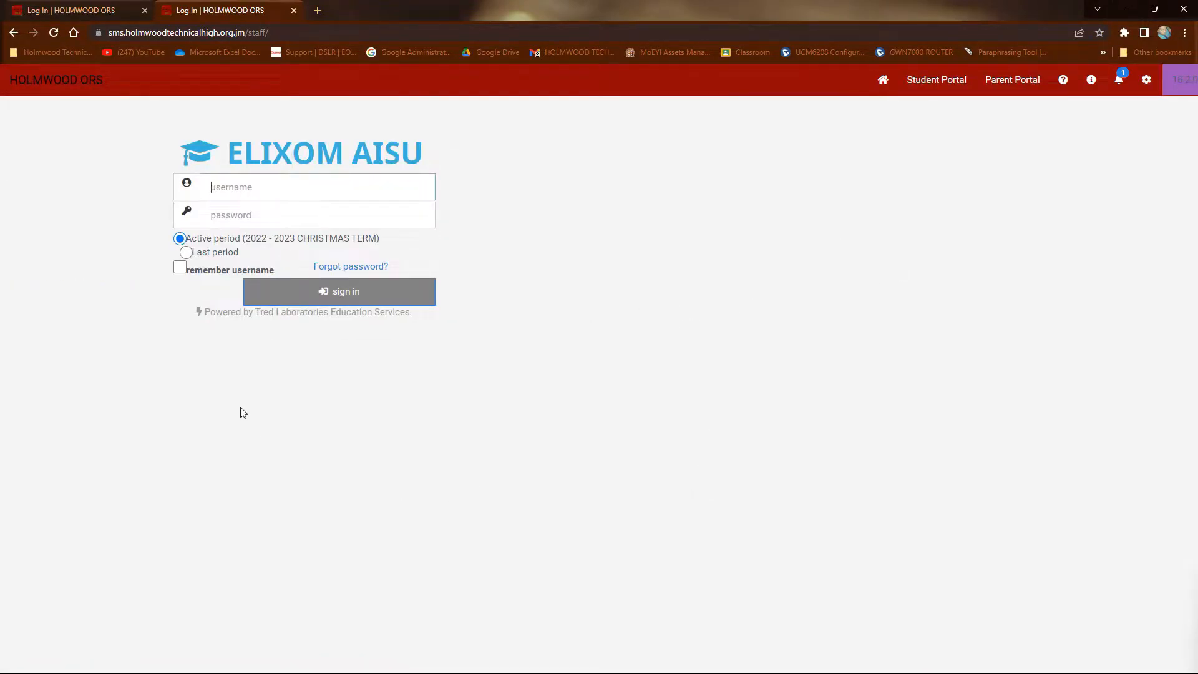
left_click(276, 181)
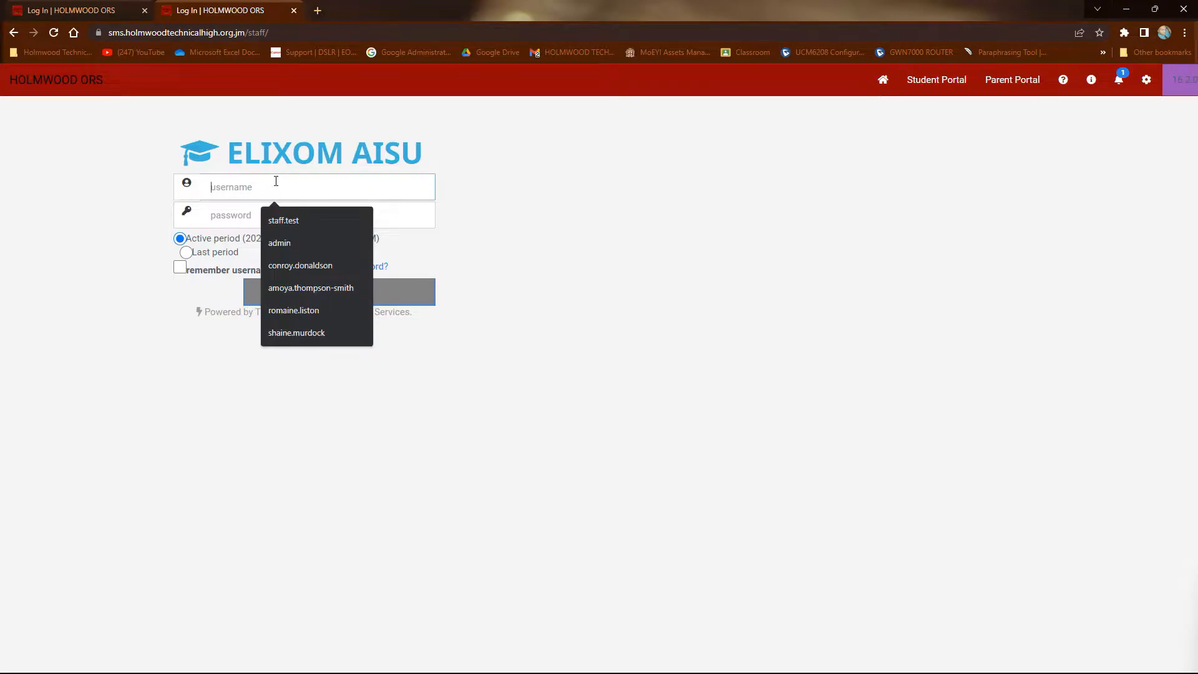
left_click(287, 272)
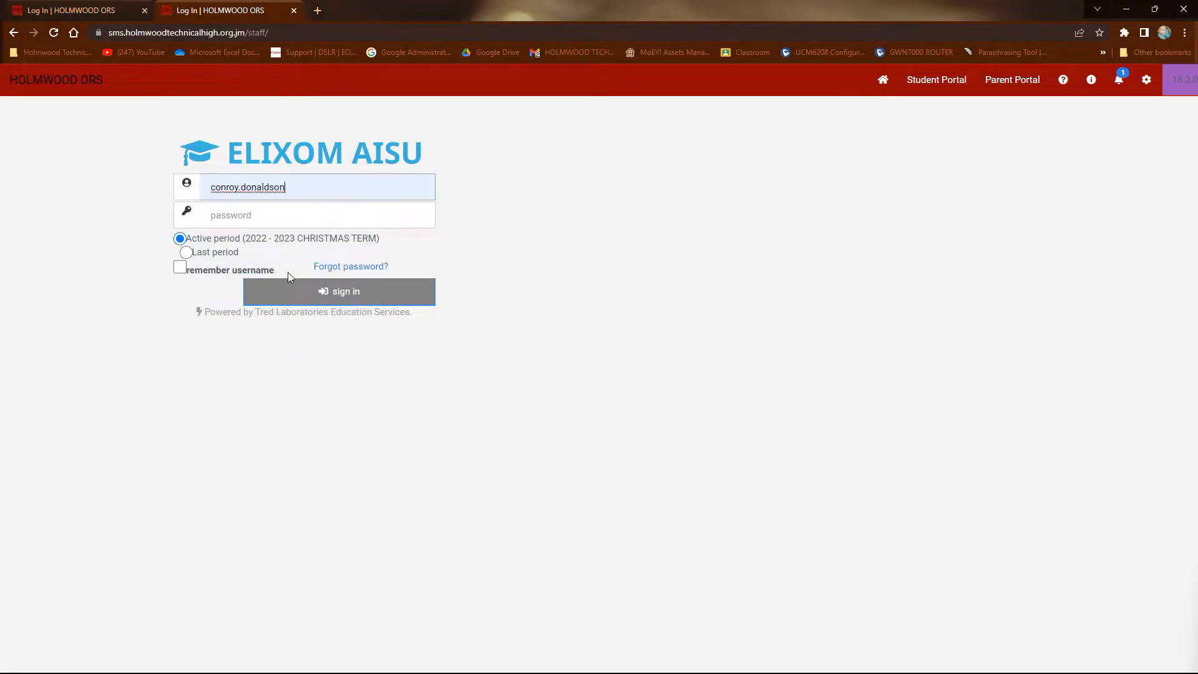
left_click(273, 216)
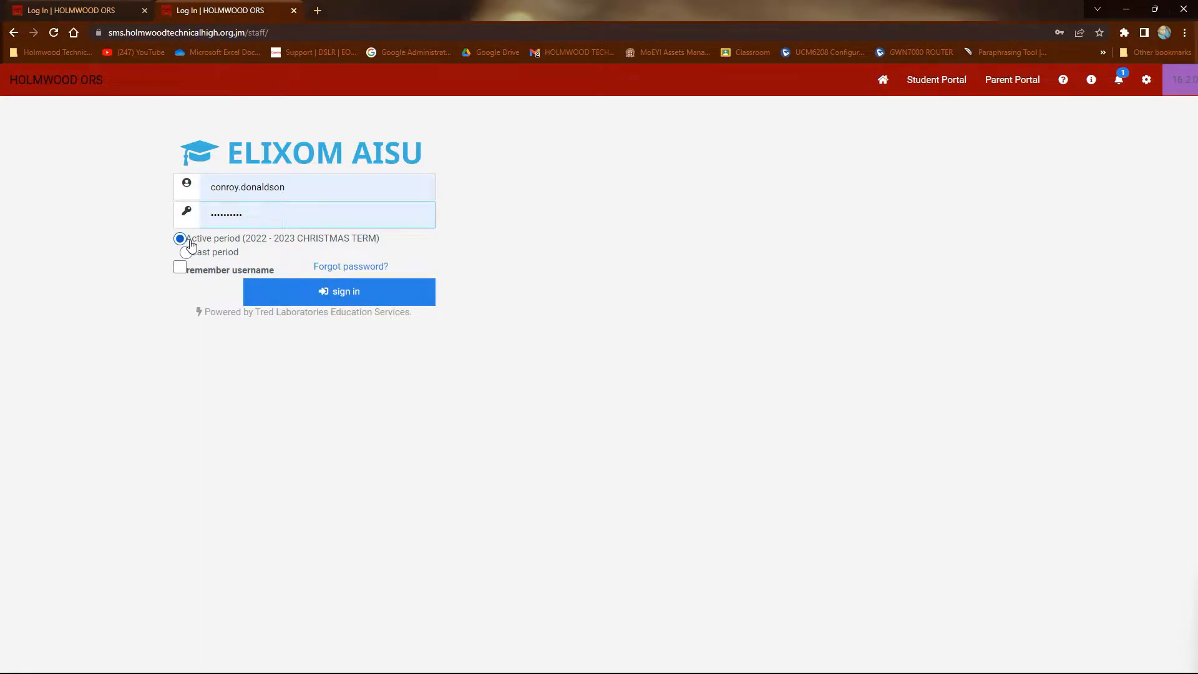
left_click(315, 299)
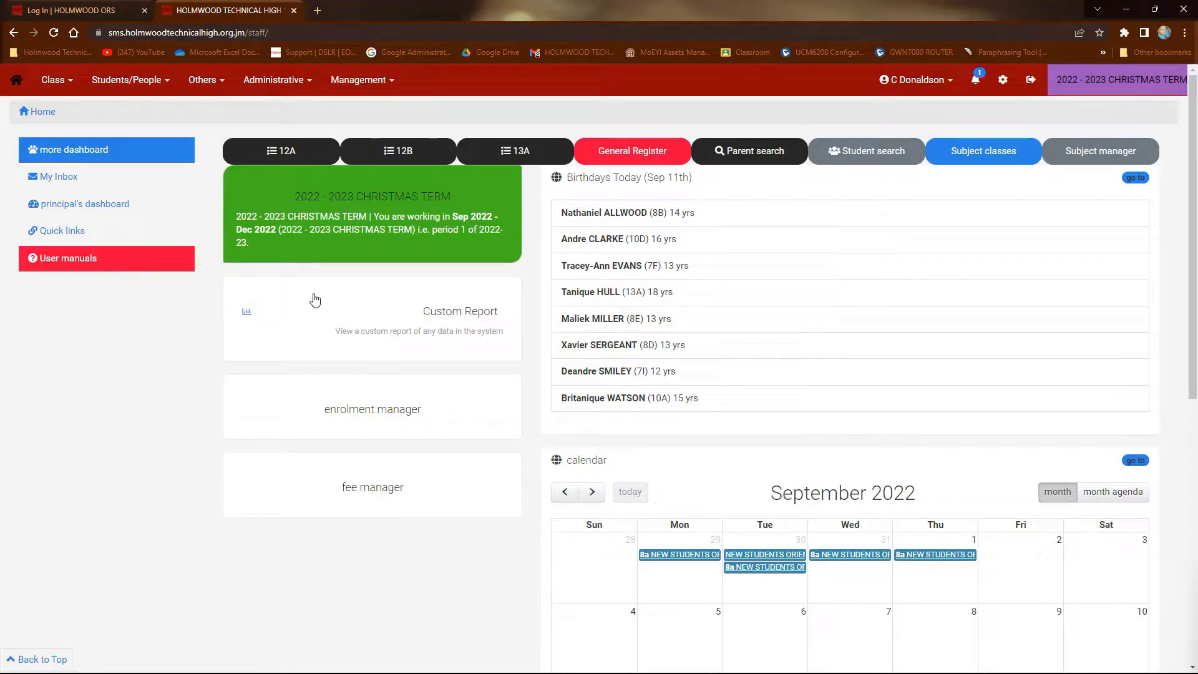
Review the functions offered under Students/People, Class, Others, Administrative, Management and the user account
left_click(146, 83)
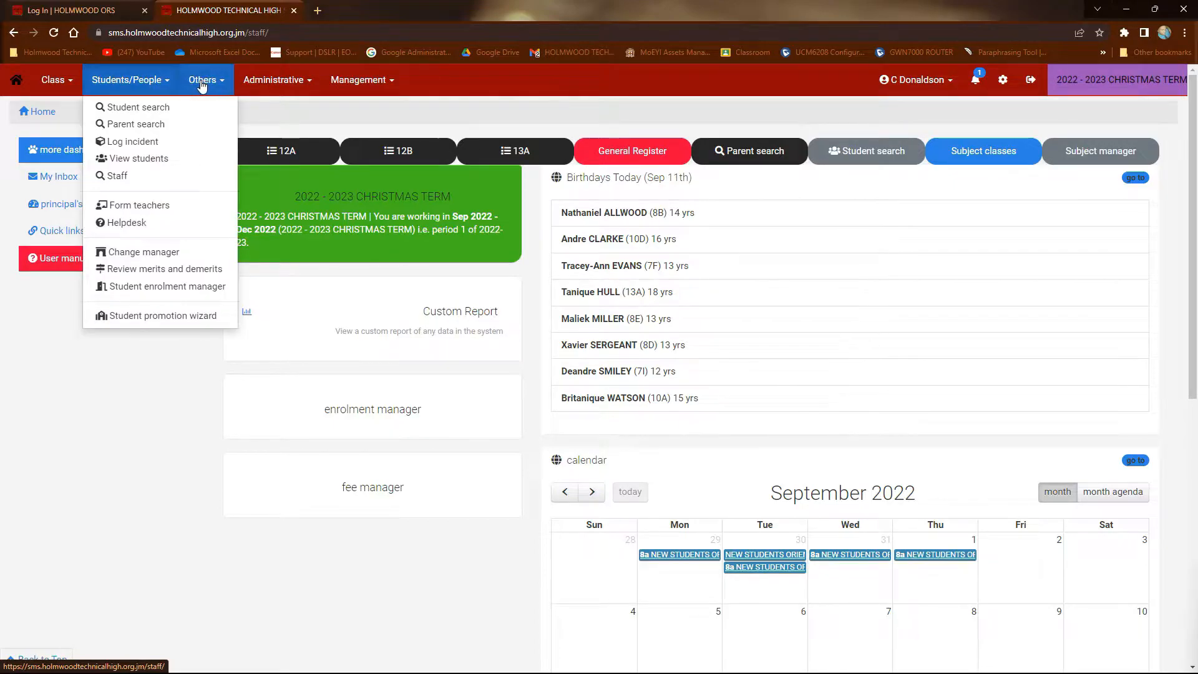
left_click(72, 87)
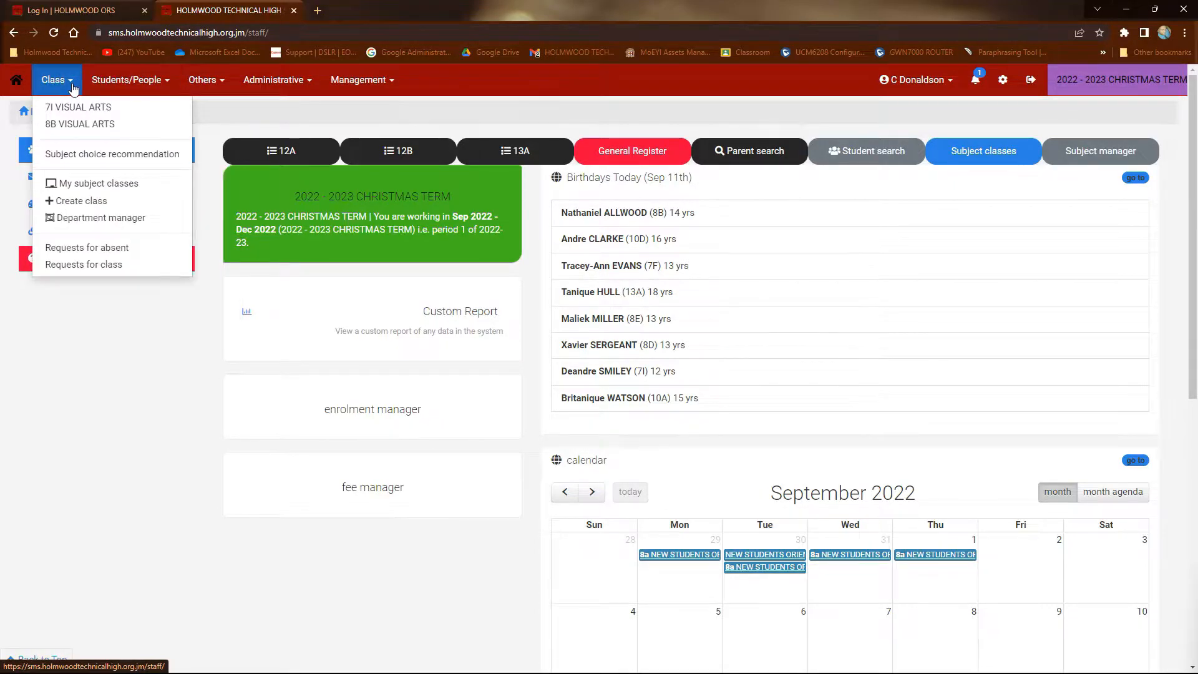
left_click(219, 83)
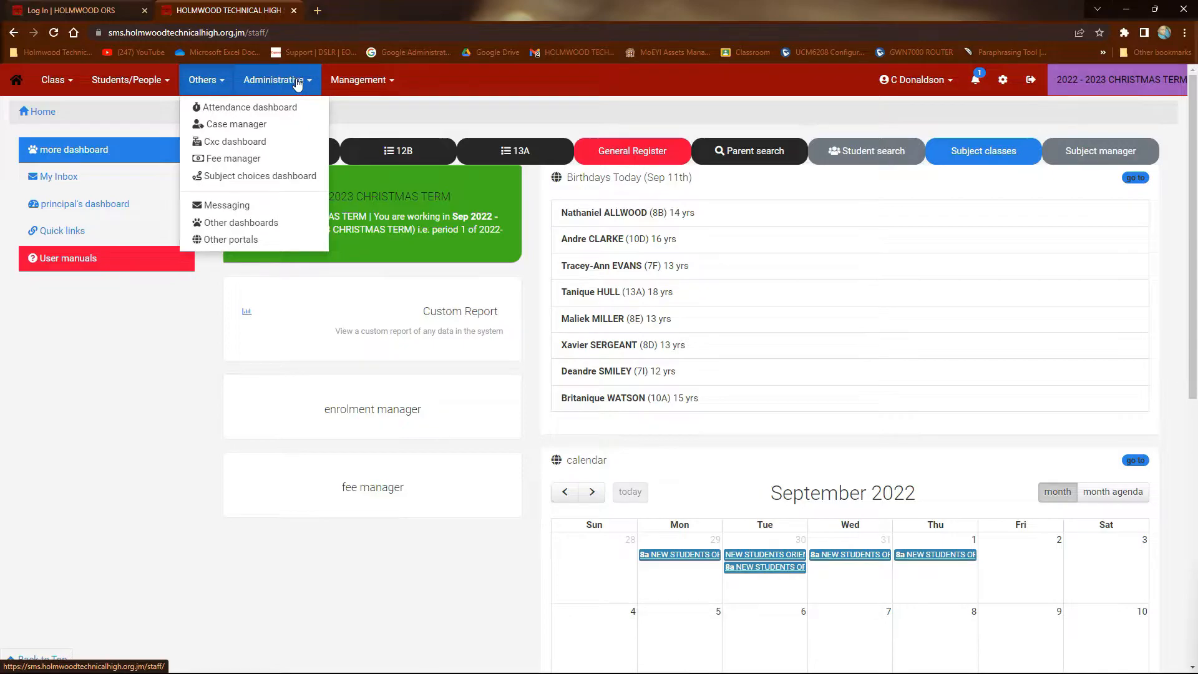
left_click(303, 83)
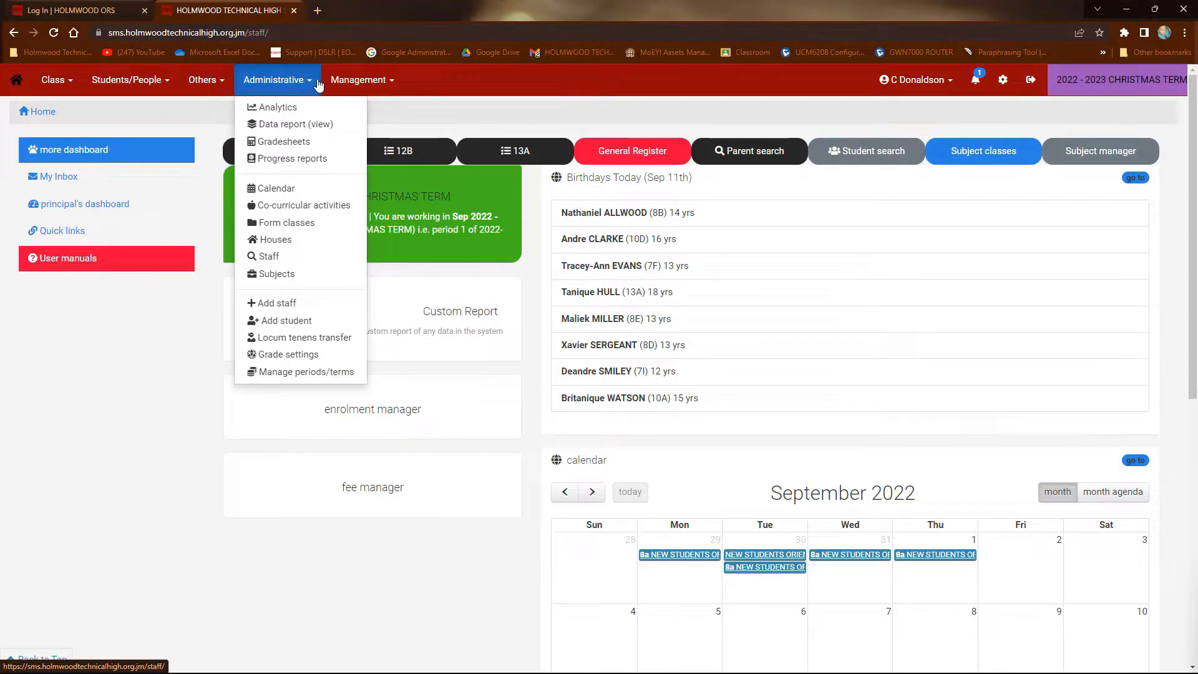
left_click(383, 85)
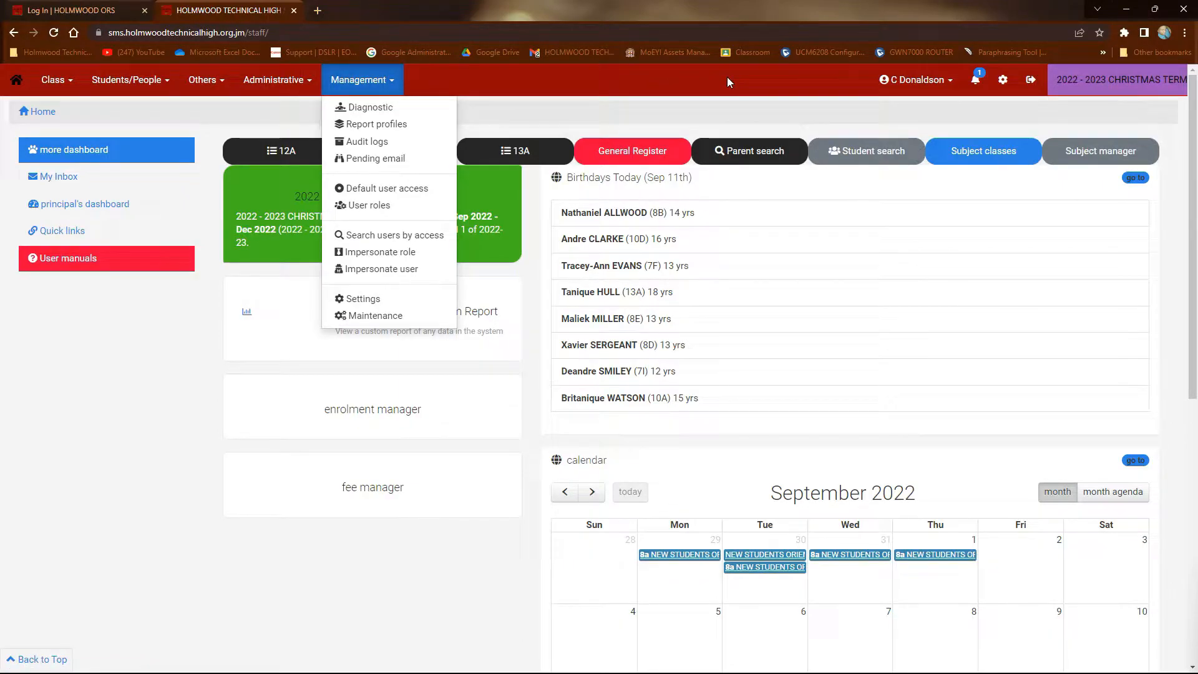
left_click(931, 94)
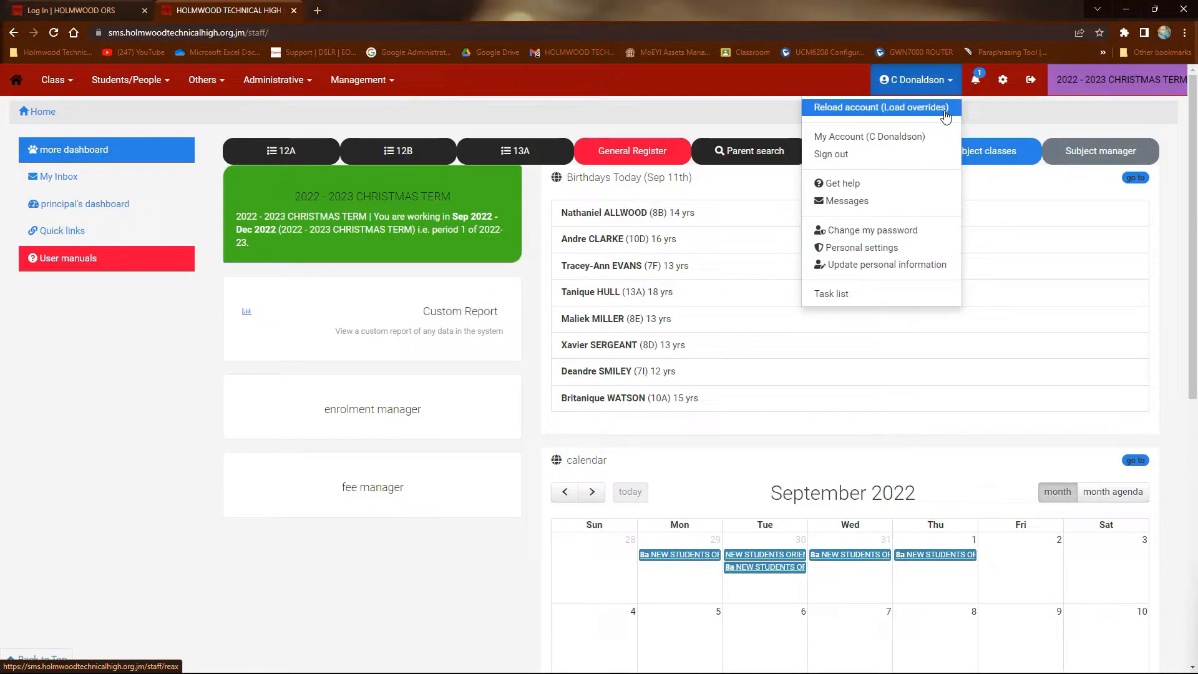
left_click(848, 89)
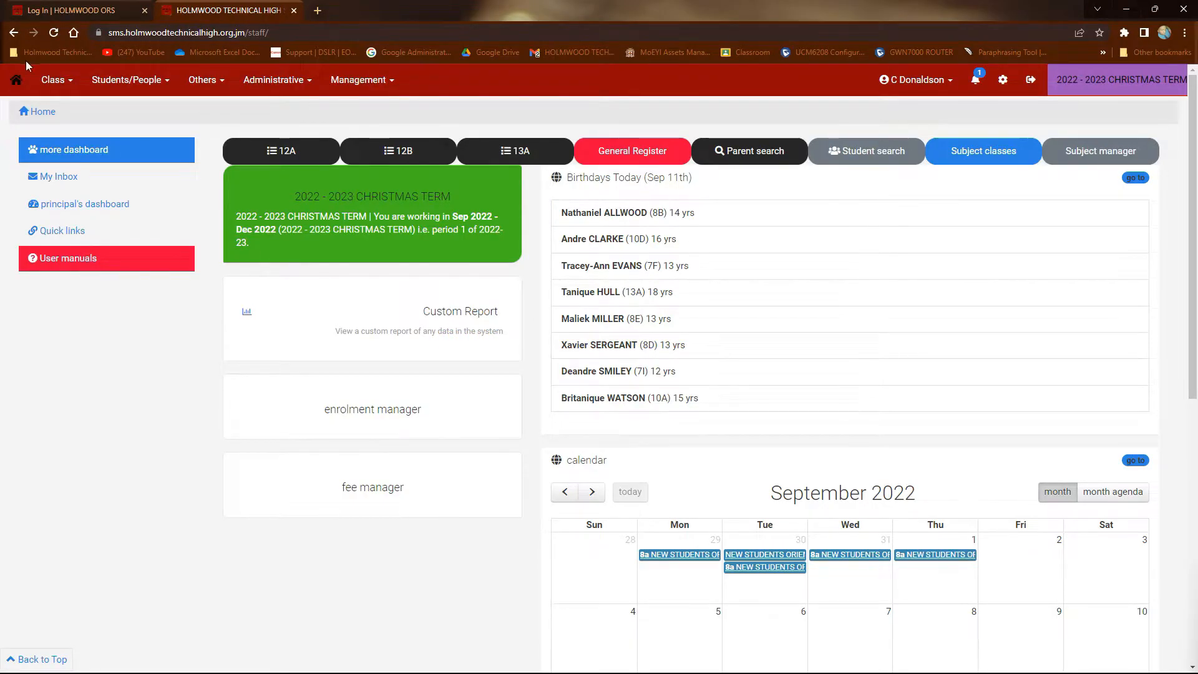
Start creating a class for yourself and enter 6 as the number of subject classes taught
left_click(56, 85)
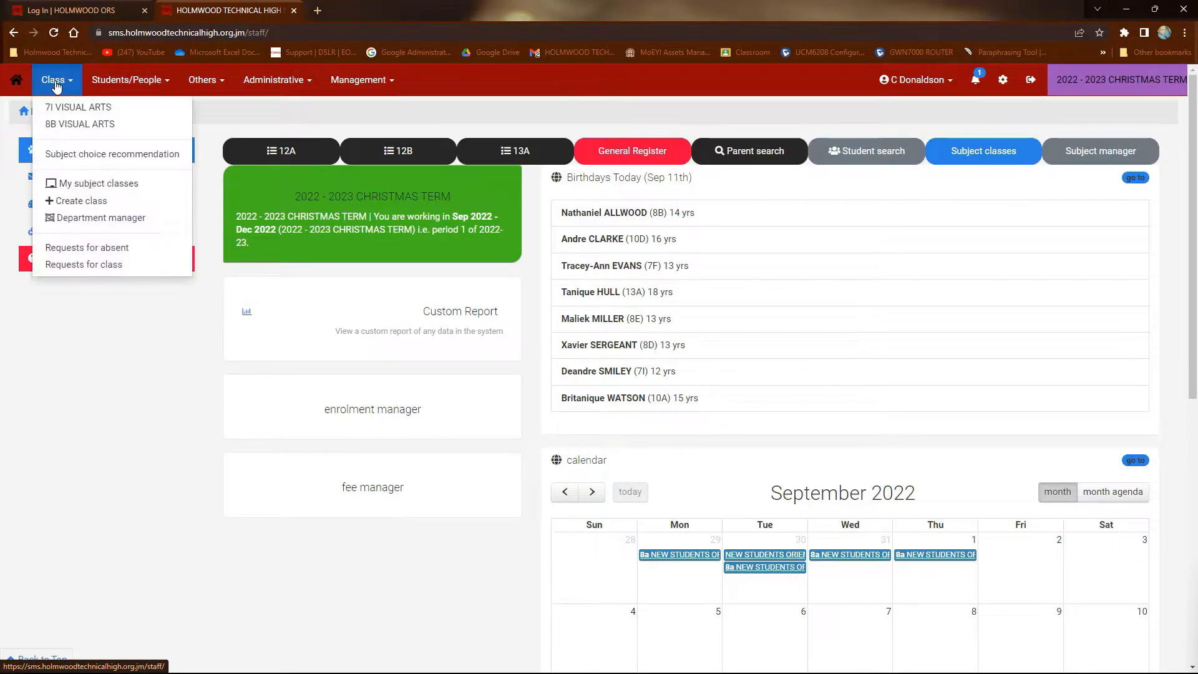
left_click(81, 201)
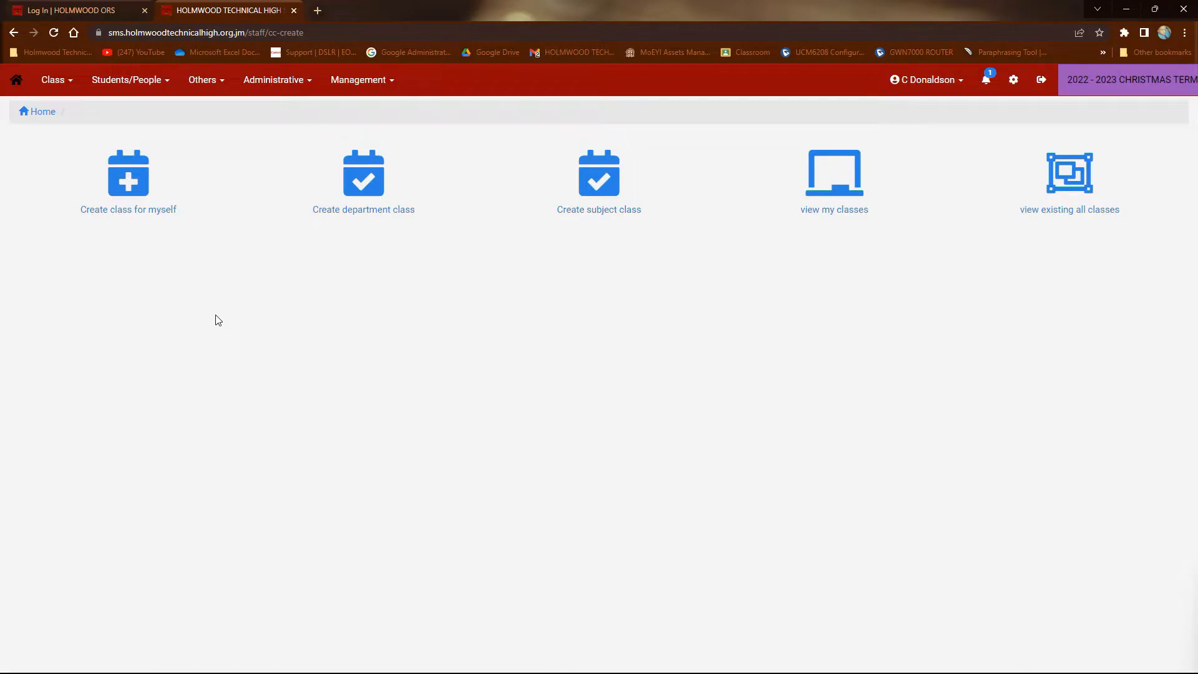
left_click(136, 186)
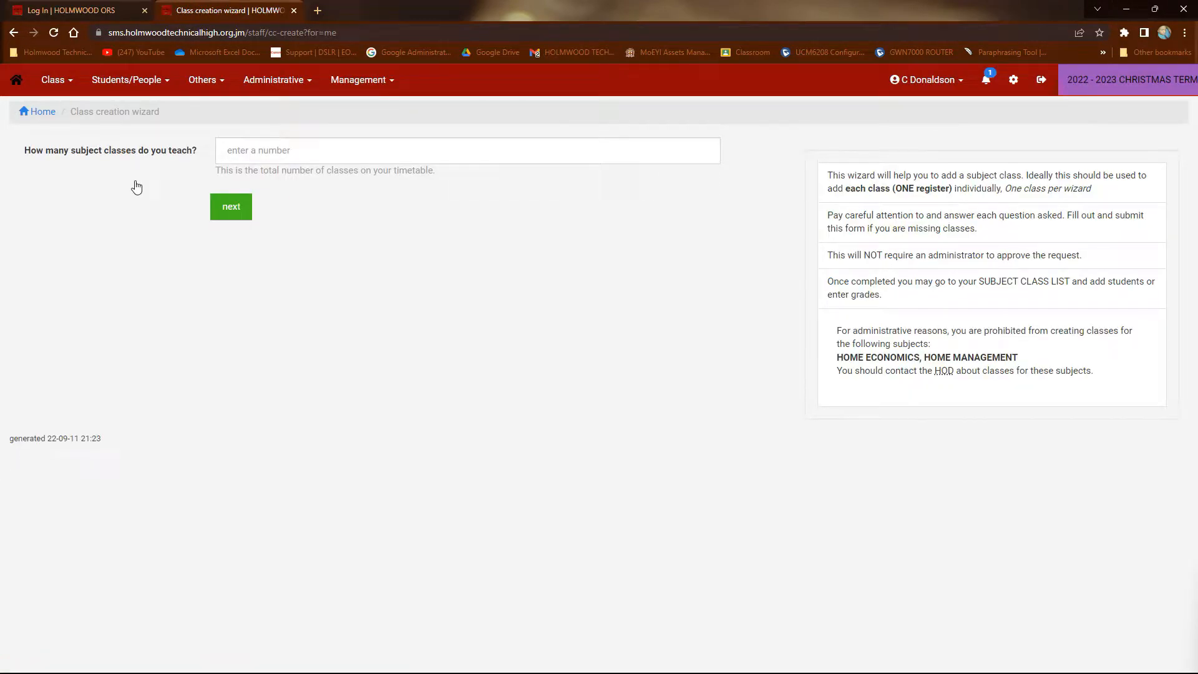
left_click(230, 154)
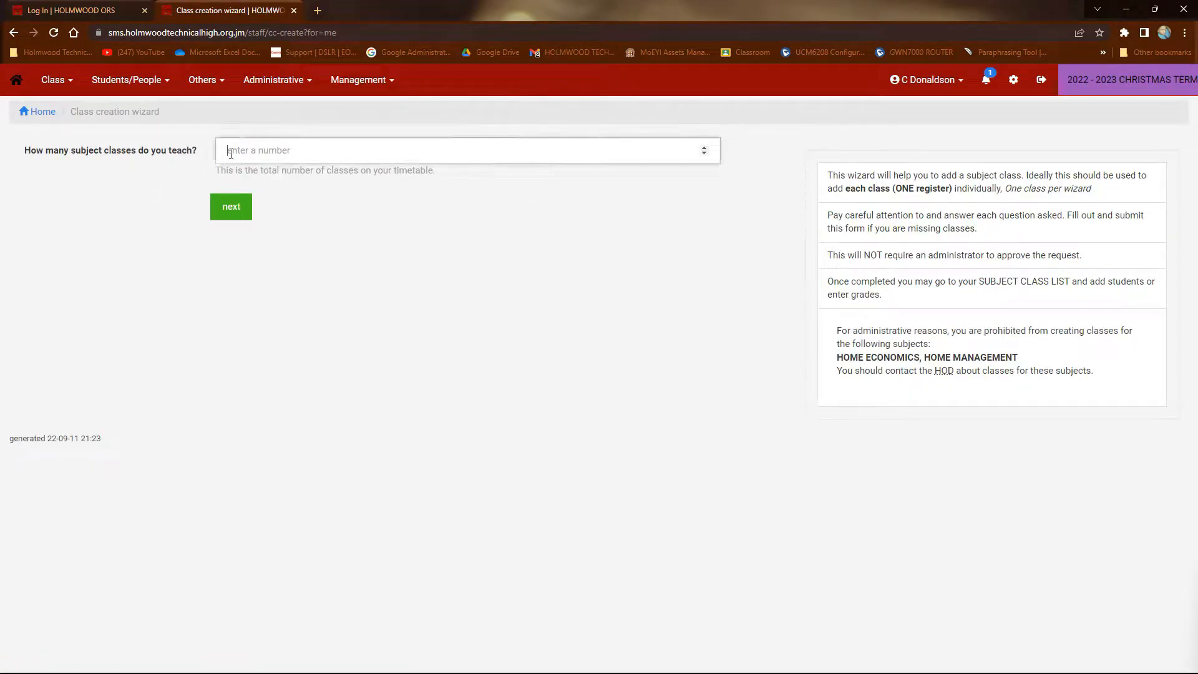
type("6")
left_click(239, 214)
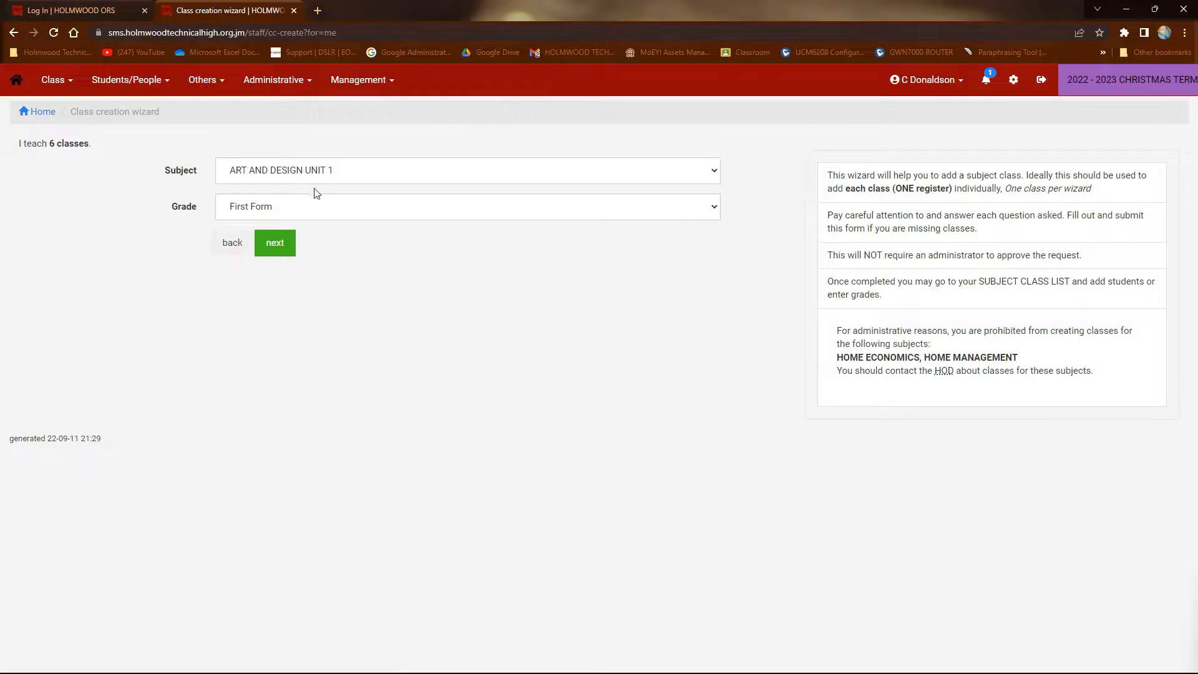
Choose VISUAL ARTS as the subject and First Form as the grade, and continue to the student selection
left_click(716, 171)
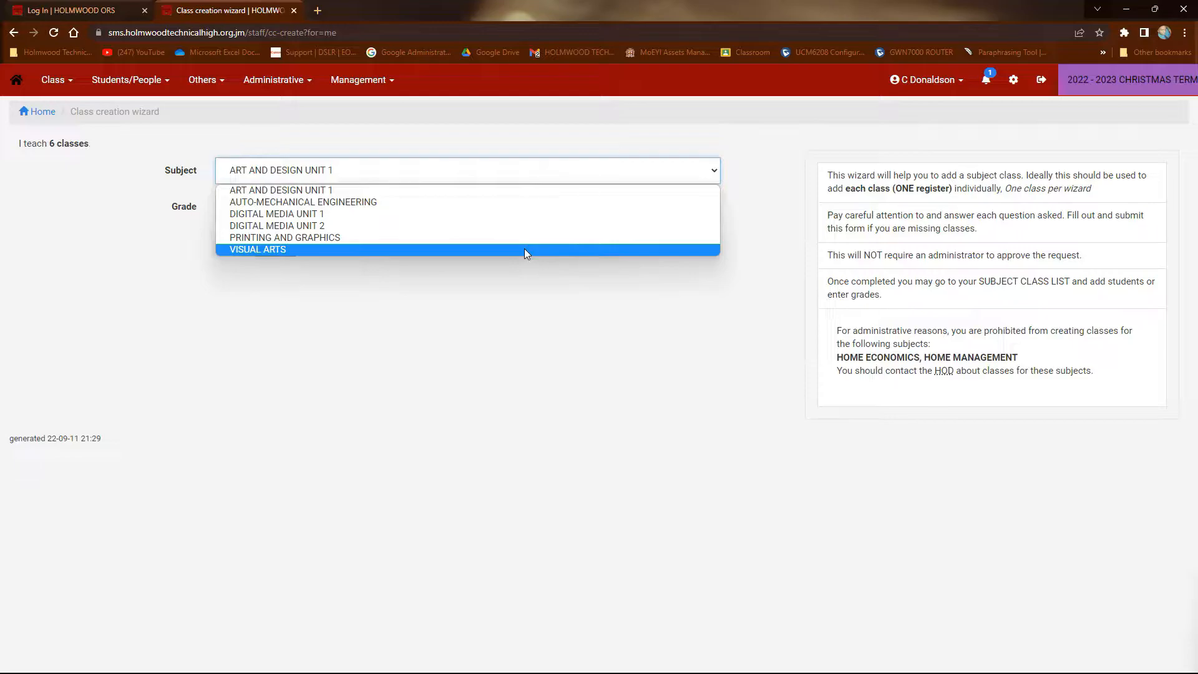
left_click(525, 250)
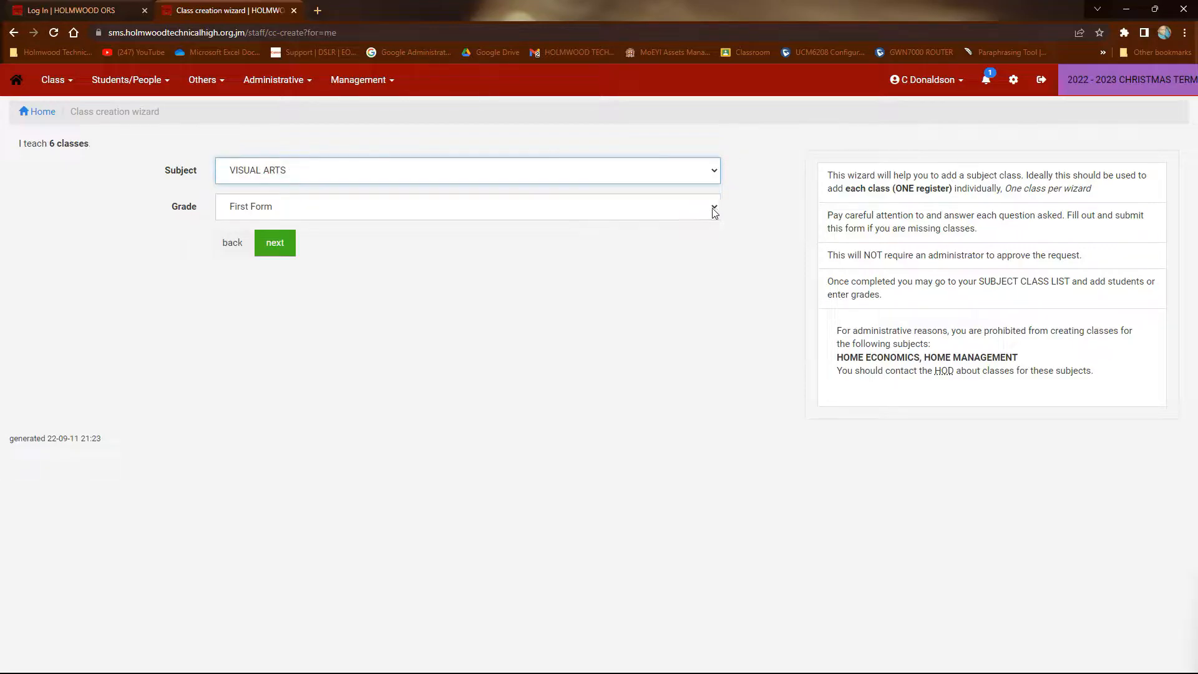
left_click(714, 212)
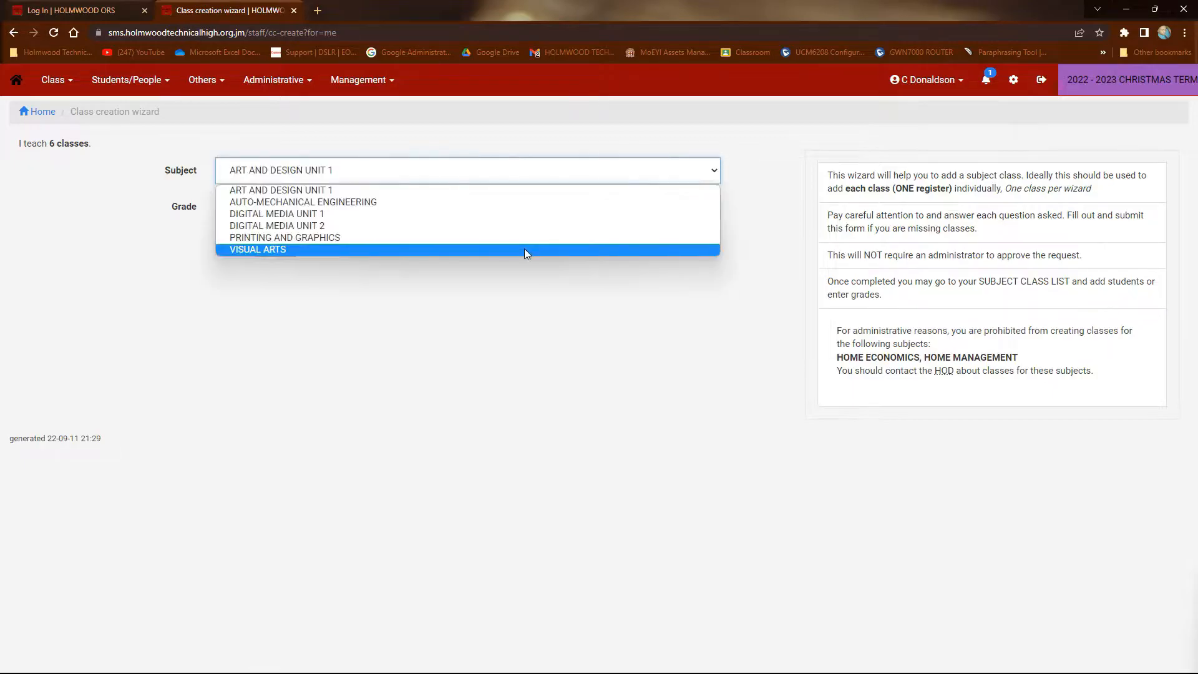
left_click(525, 249)
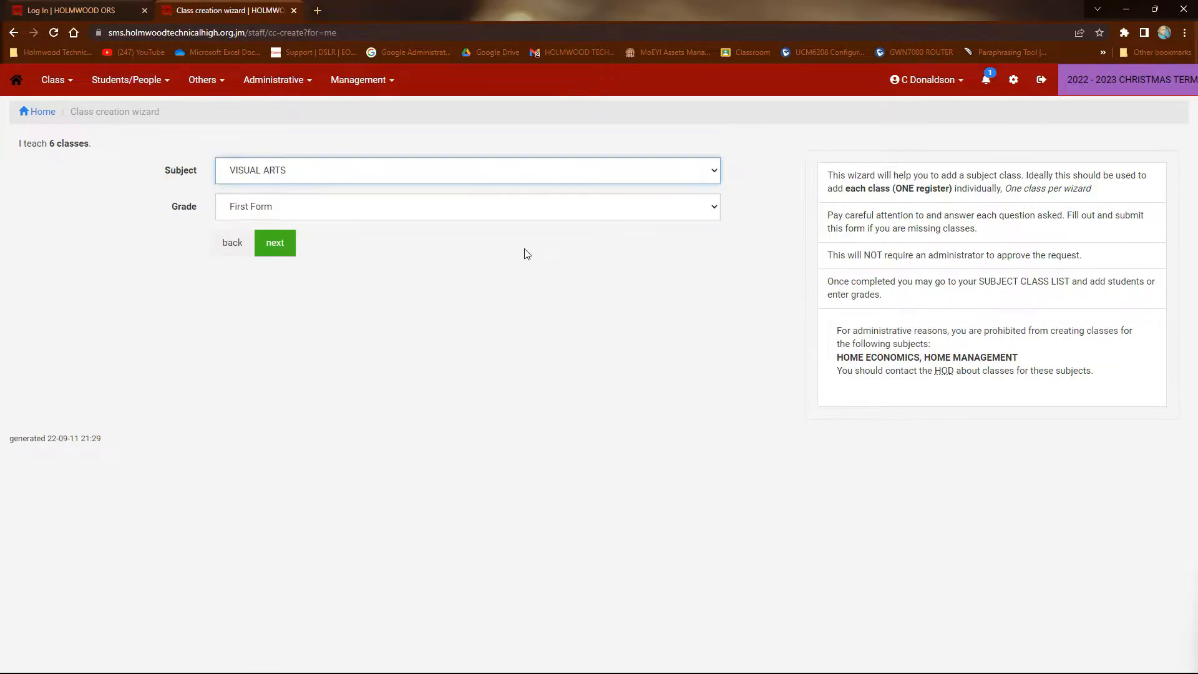
left_click(293, 245)
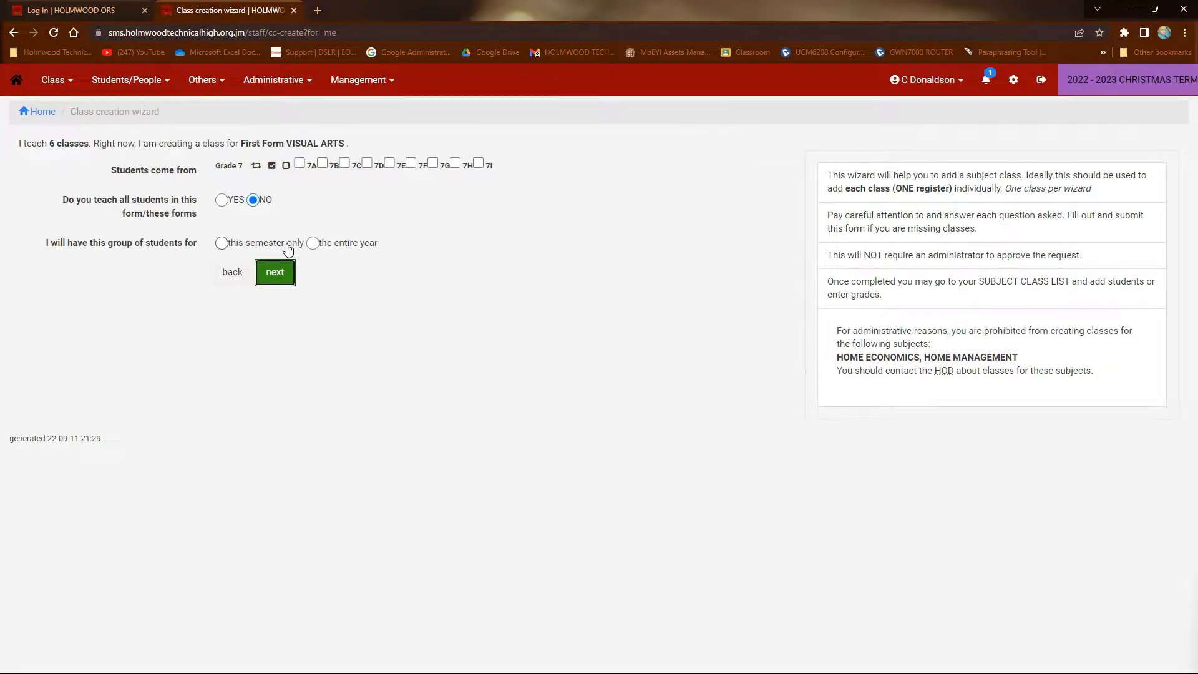
Create the class with all students from 7I for the entire year
left_click(480, 164)
left_click(226, 204)
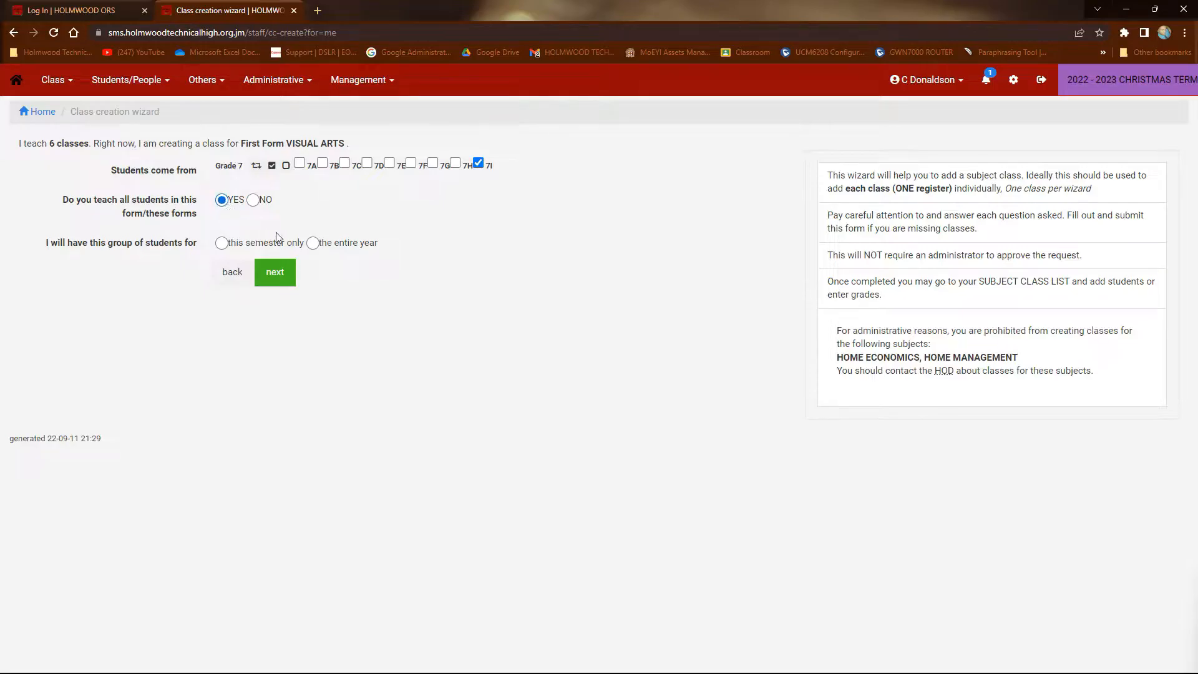
left_click(317, 246)
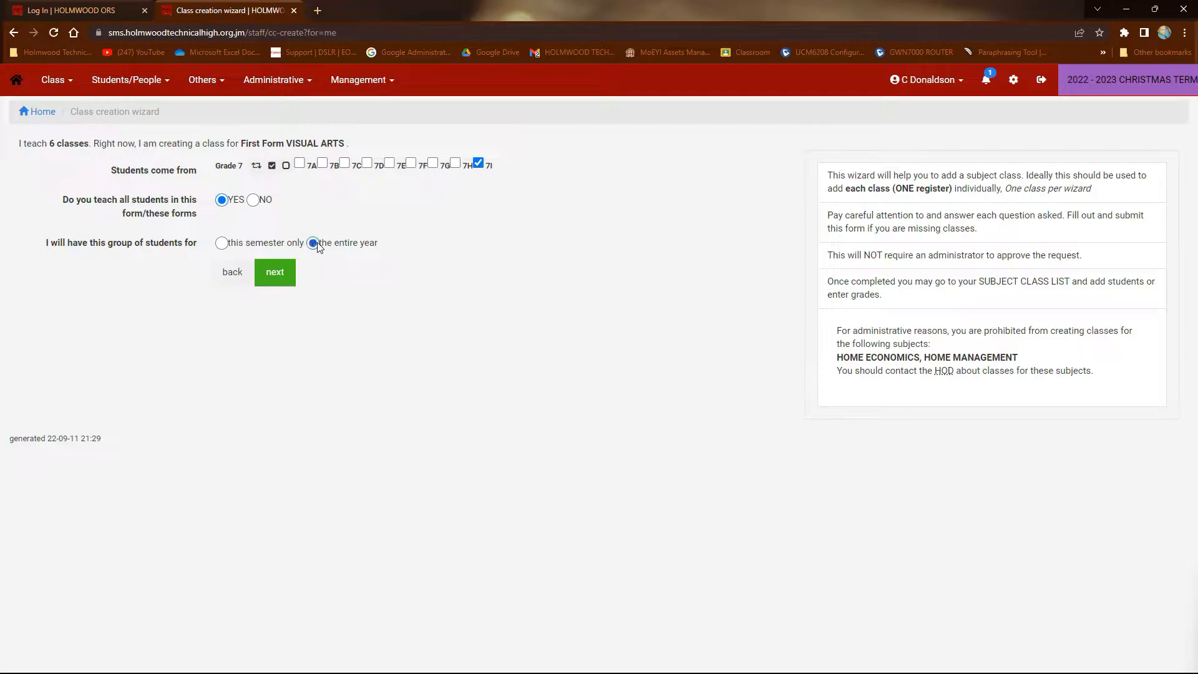
left_click(270, 279)
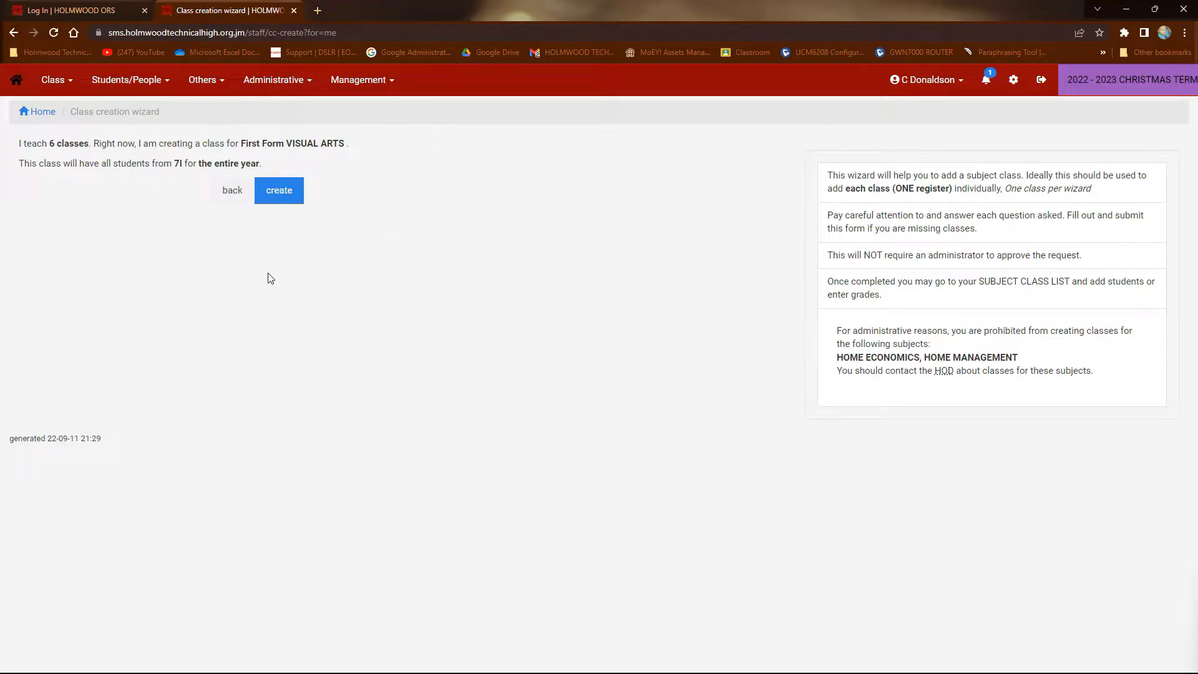
left_click(282, 192)
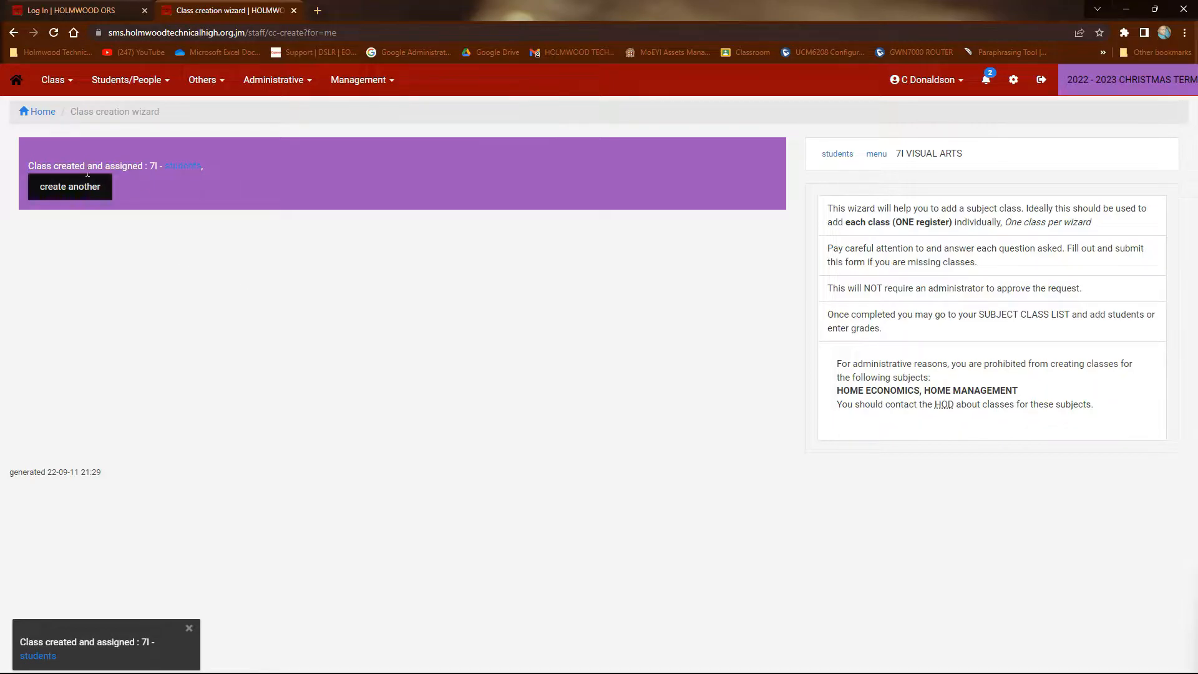
Start another class with VISUAL ARTS as the subject and First Form as the grade, and continue to the student selection
left_click(58, 86)
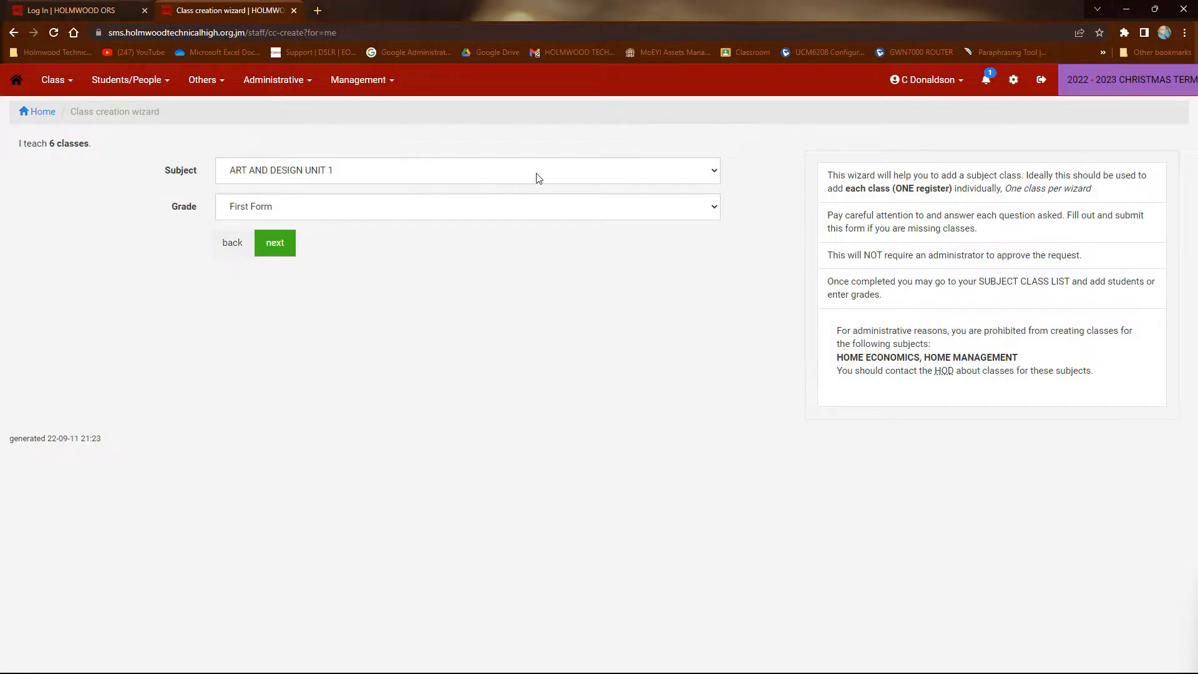
left_click(534, 179)
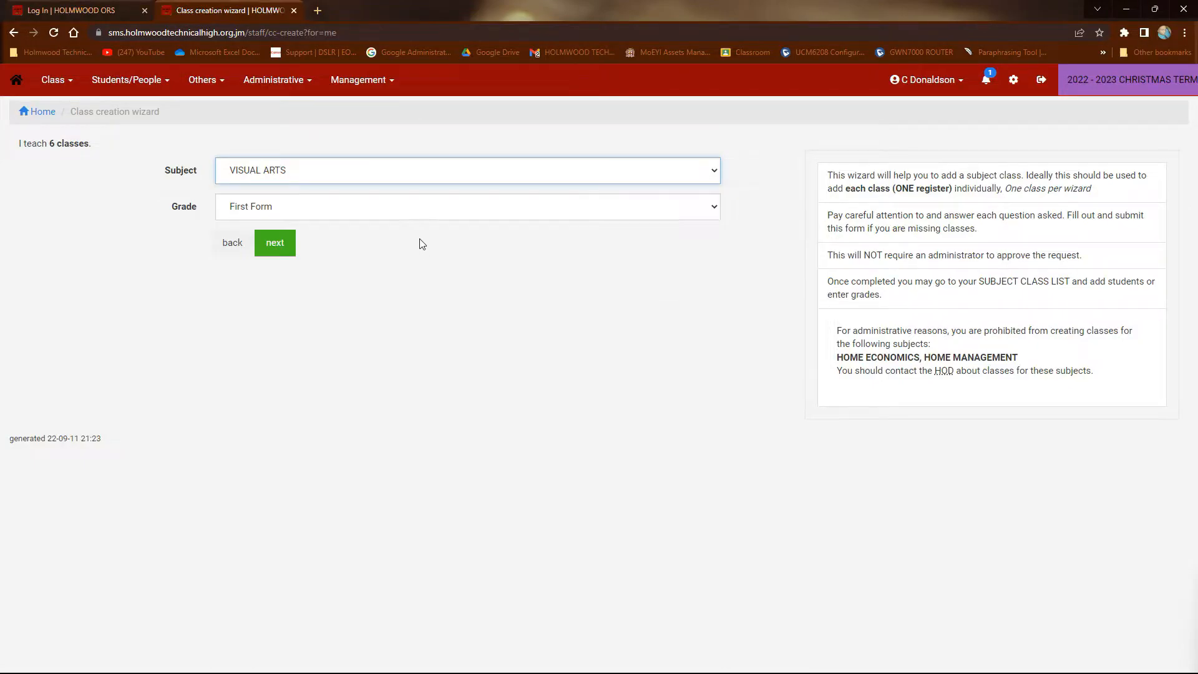
left_click(466, 209)
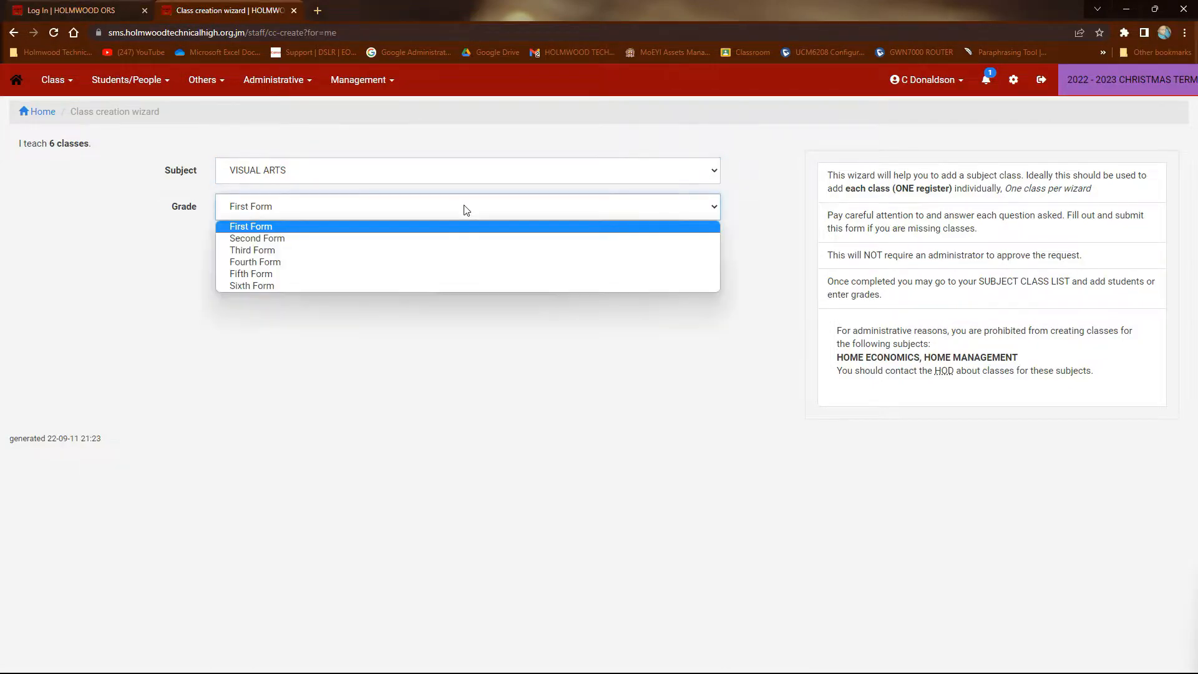
left_click(373, 228)
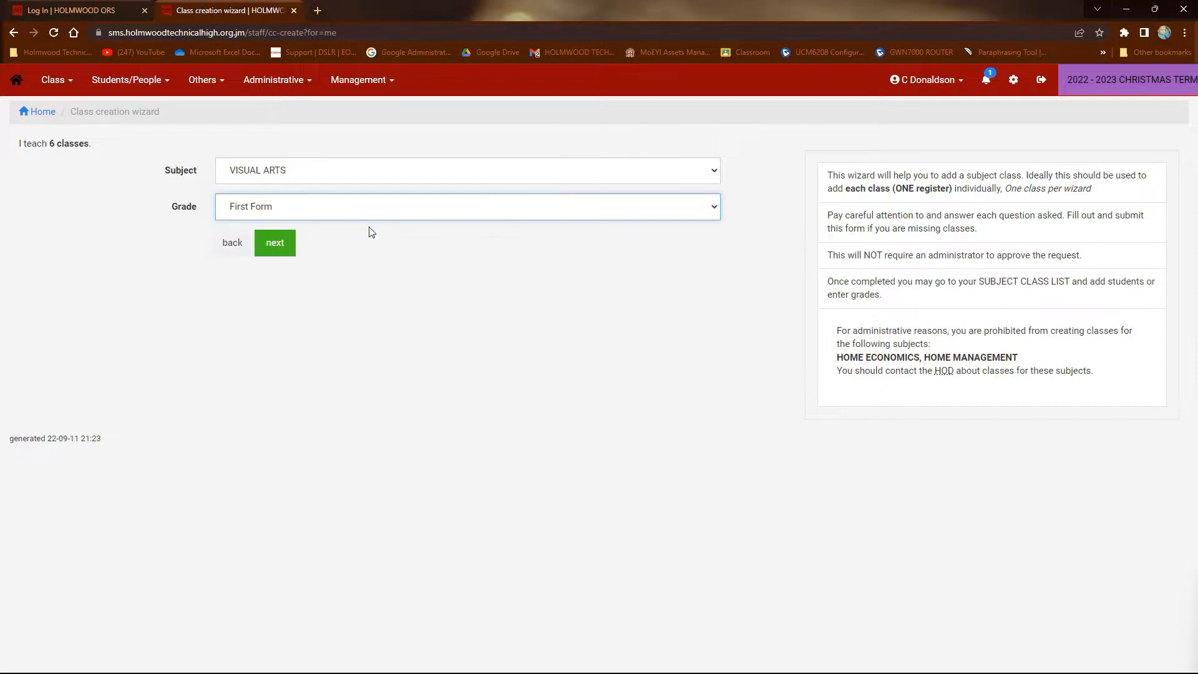
left_click(275, 244)
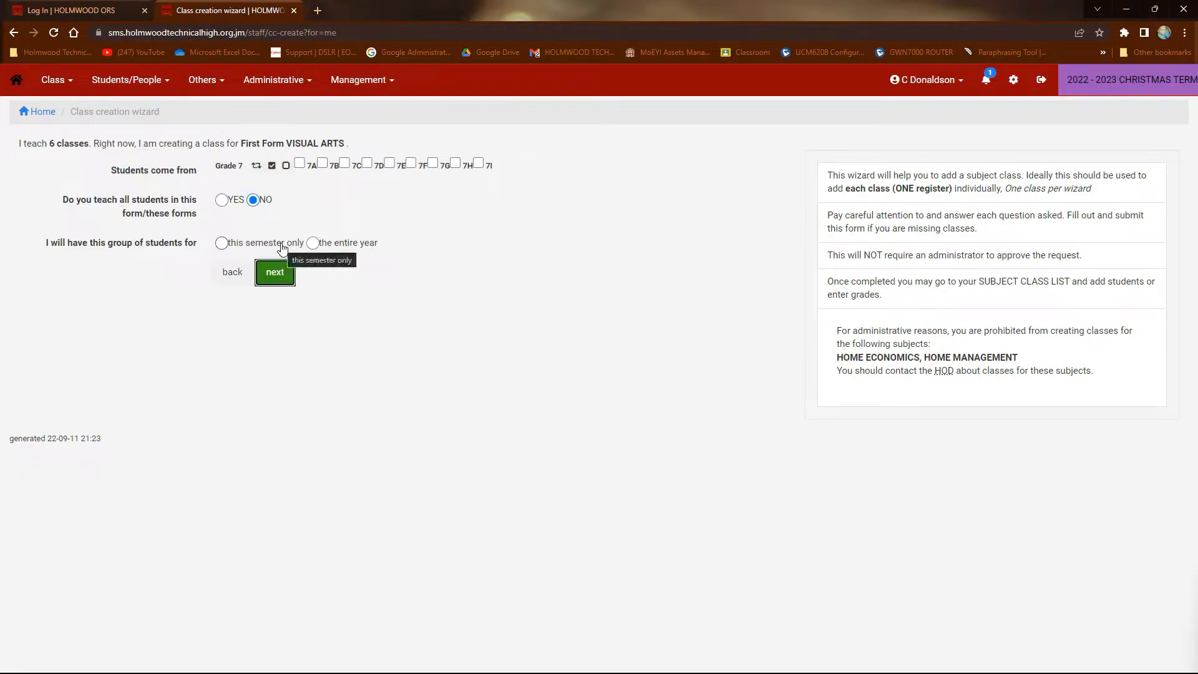
Set up separate First Form VISUAL ARTS classes for all students of 7A, 7B and 7C for the entire year
left_click(299, 163)
left_click(344, 164)
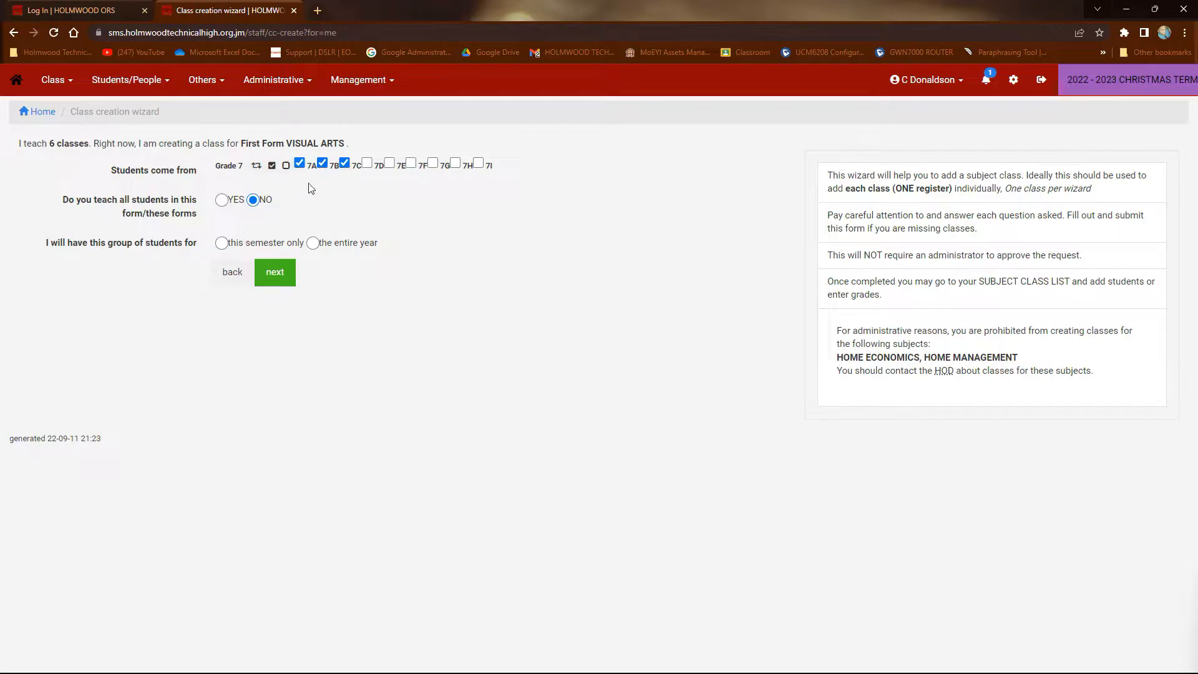
left_click(222, 201)
left_click(274, 272)
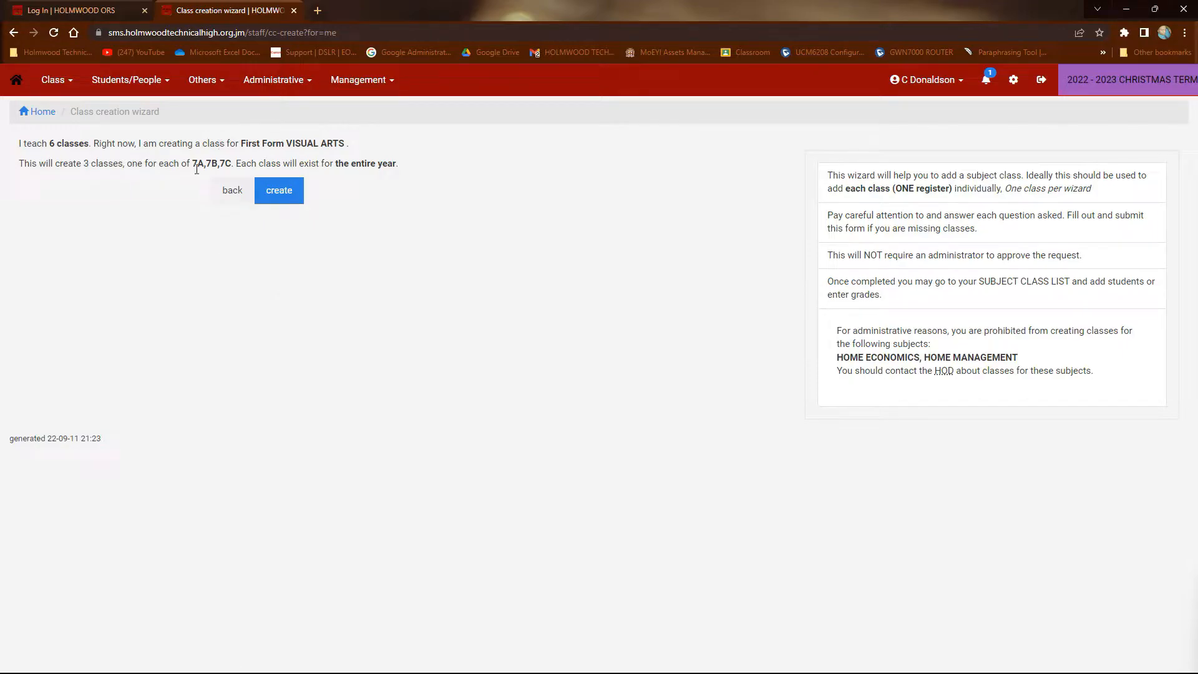
left_click(282, 197)
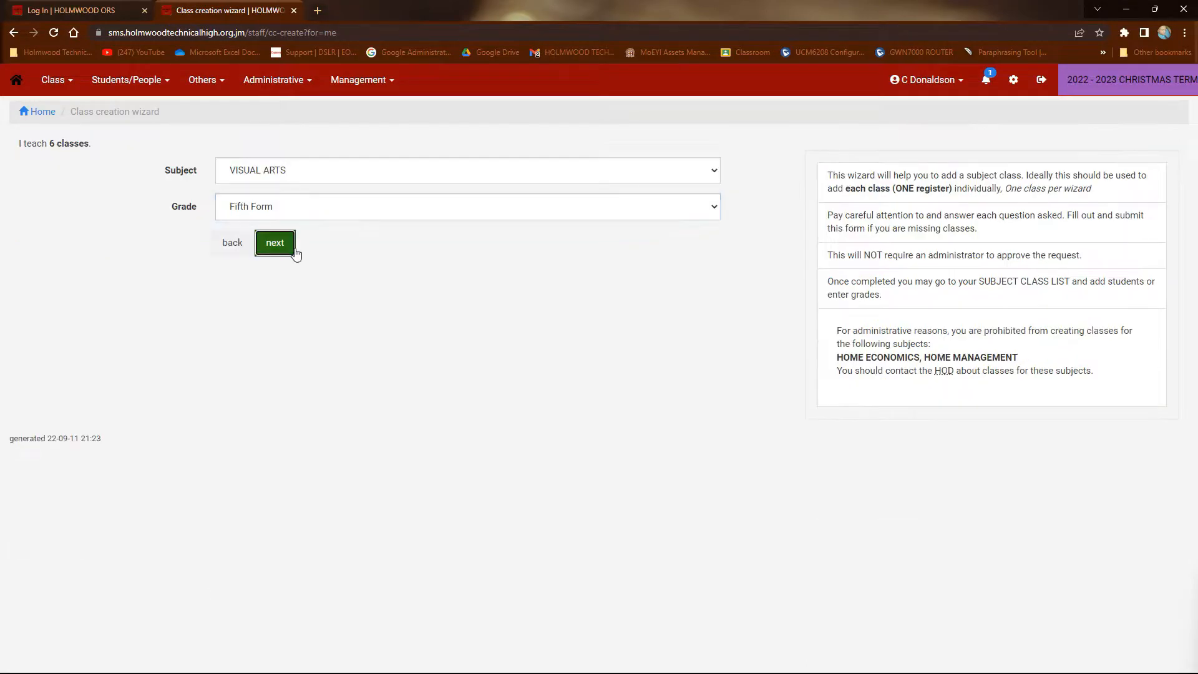
Create a Fifth Form VISUAL ARTS class for the entire year that takes only some of the students from 11A
left_click(284, 245)
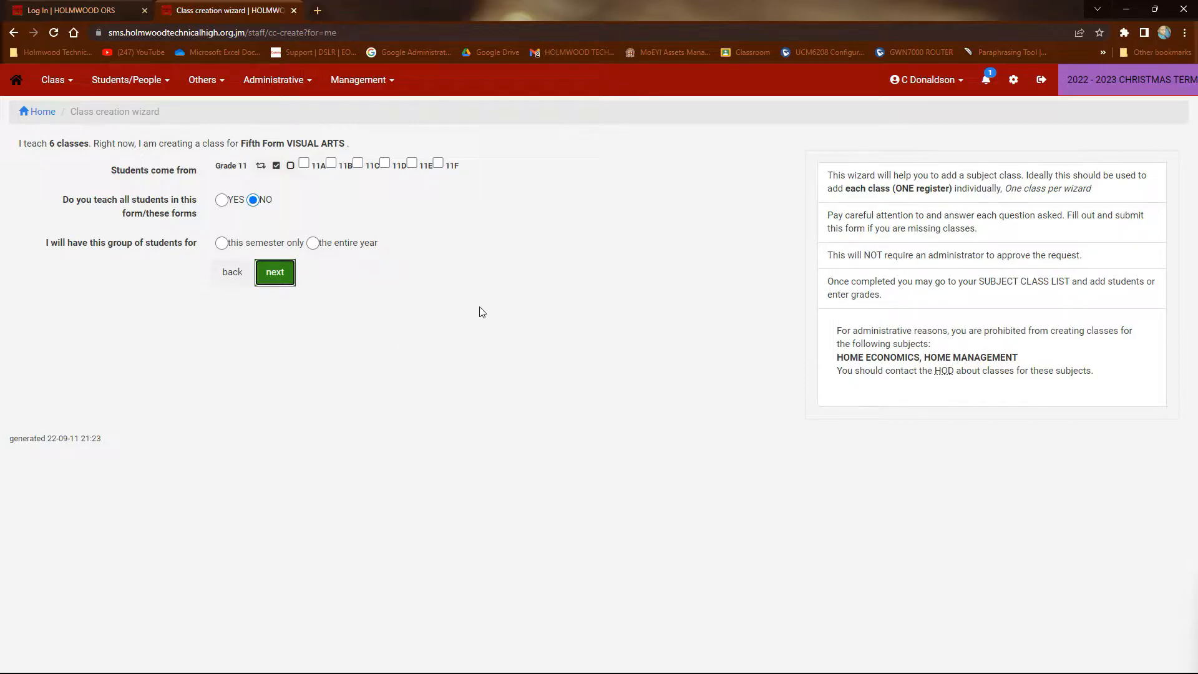
left_click(304, 165)
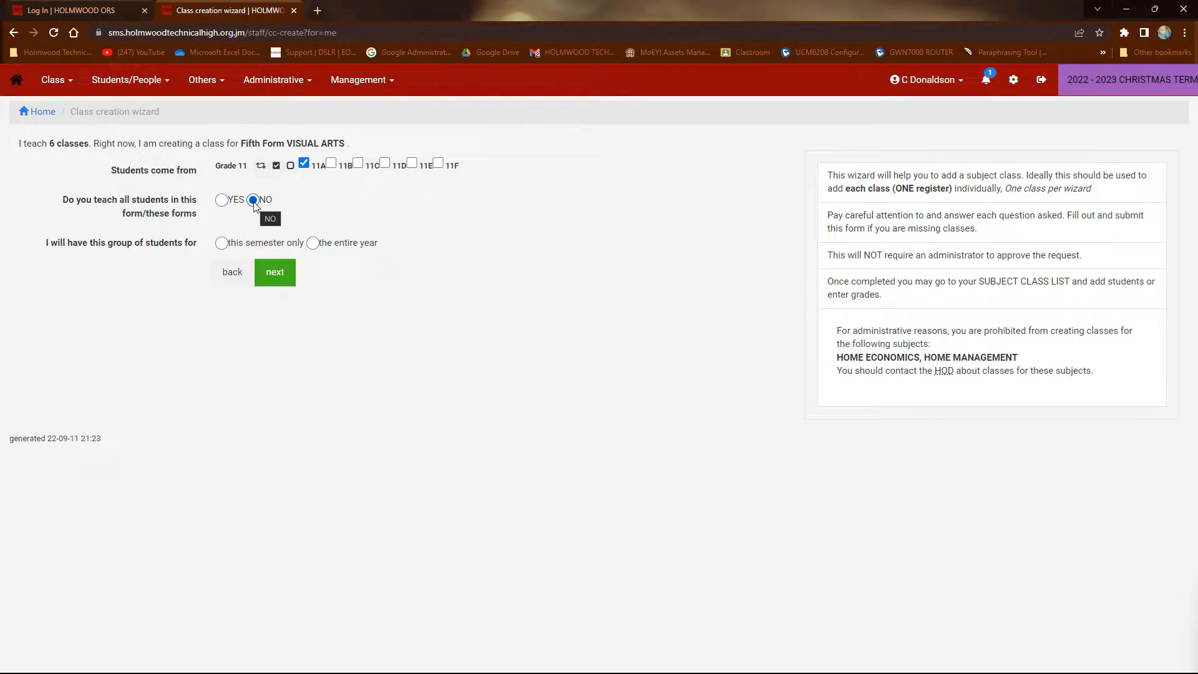
left_click(313, 244)
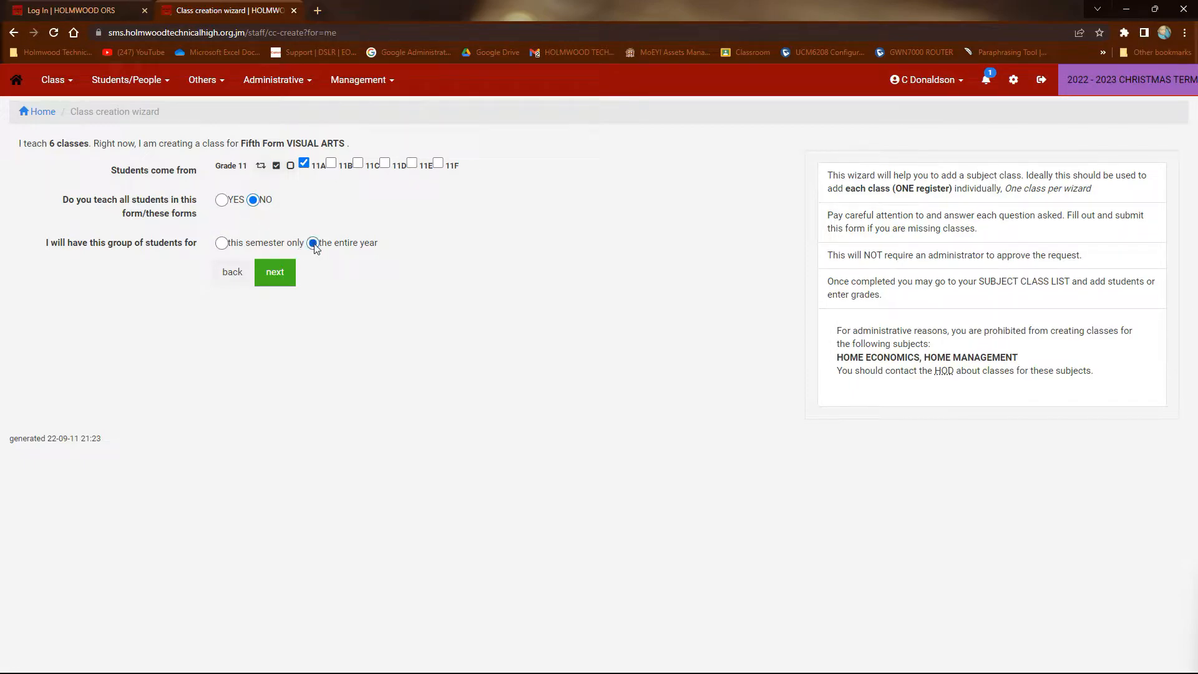
left_click(275, 272)
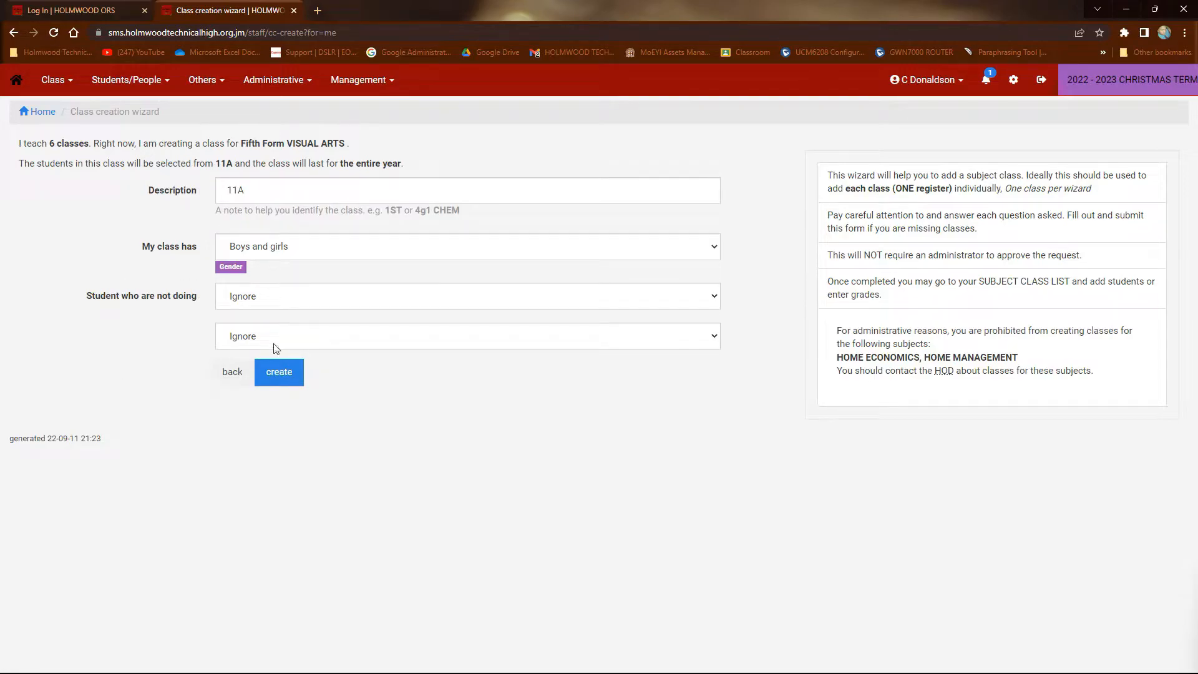
left_click(284, 381)
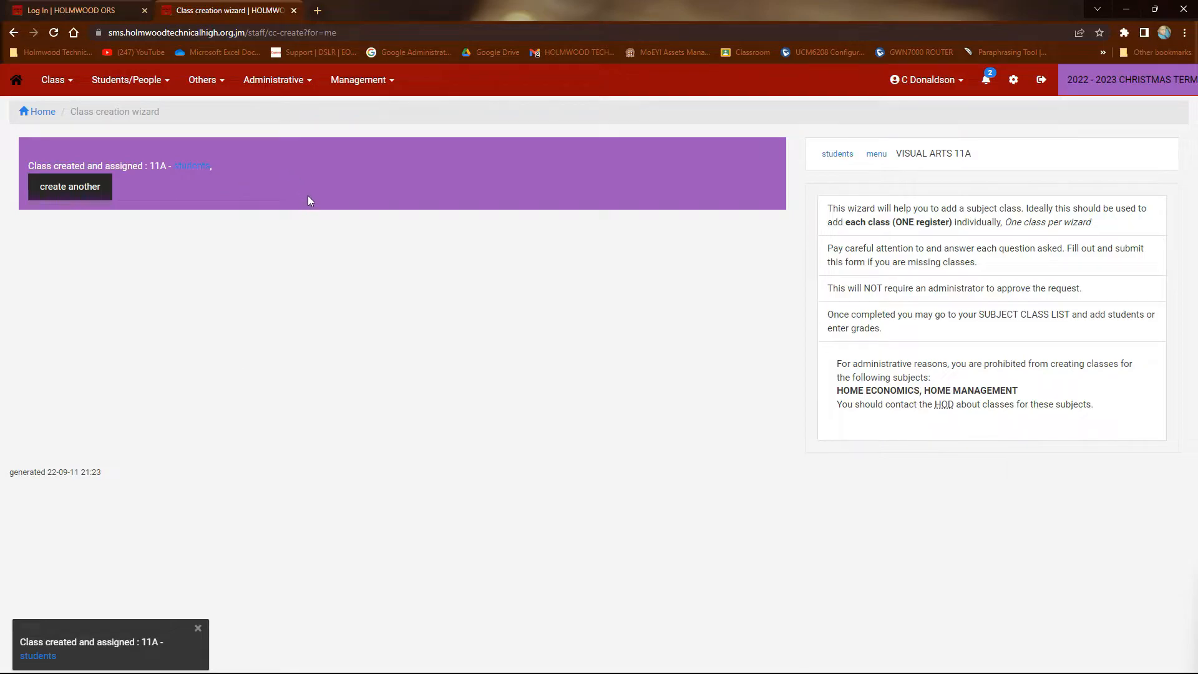
Open the student assignment for the new VISUAL ARTS 11A class and add six students from the 11A list
left_click(189, 173)
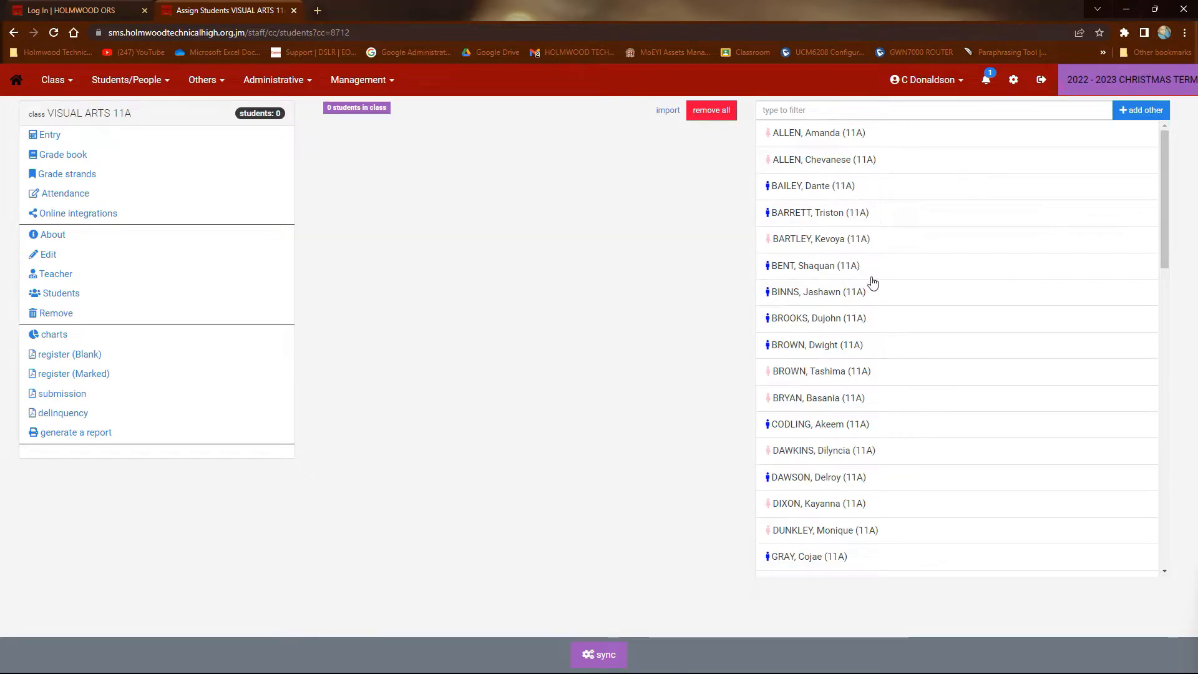
left_click(854, 377)
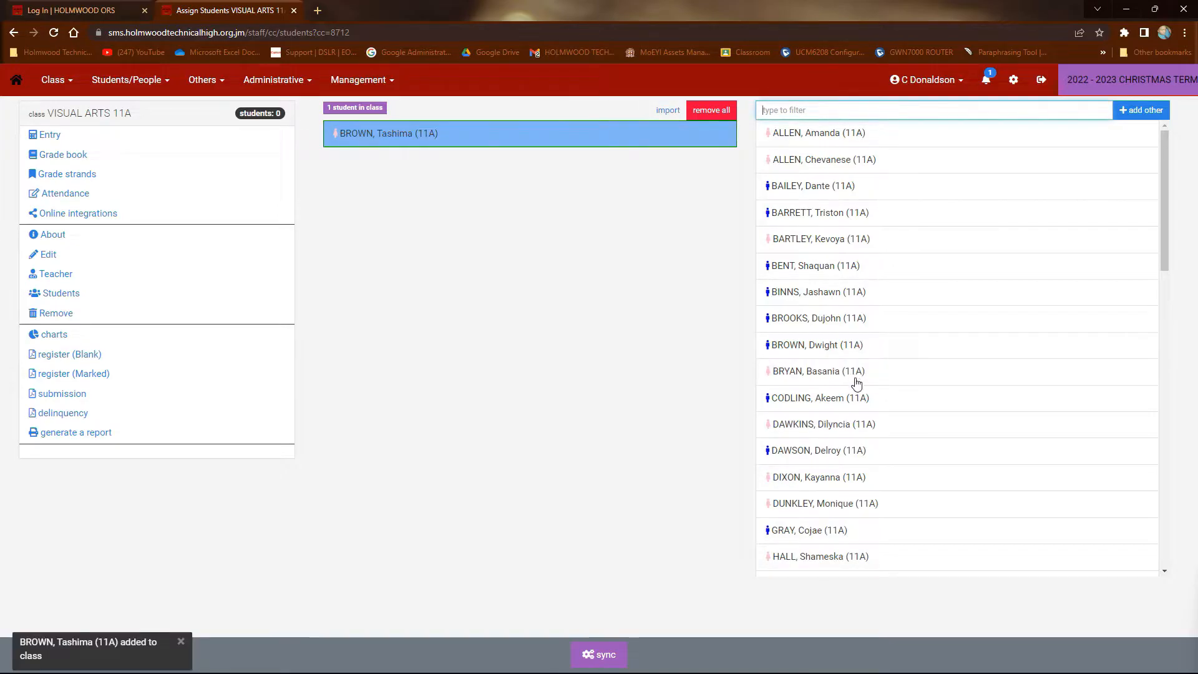
left_click(857, 434)
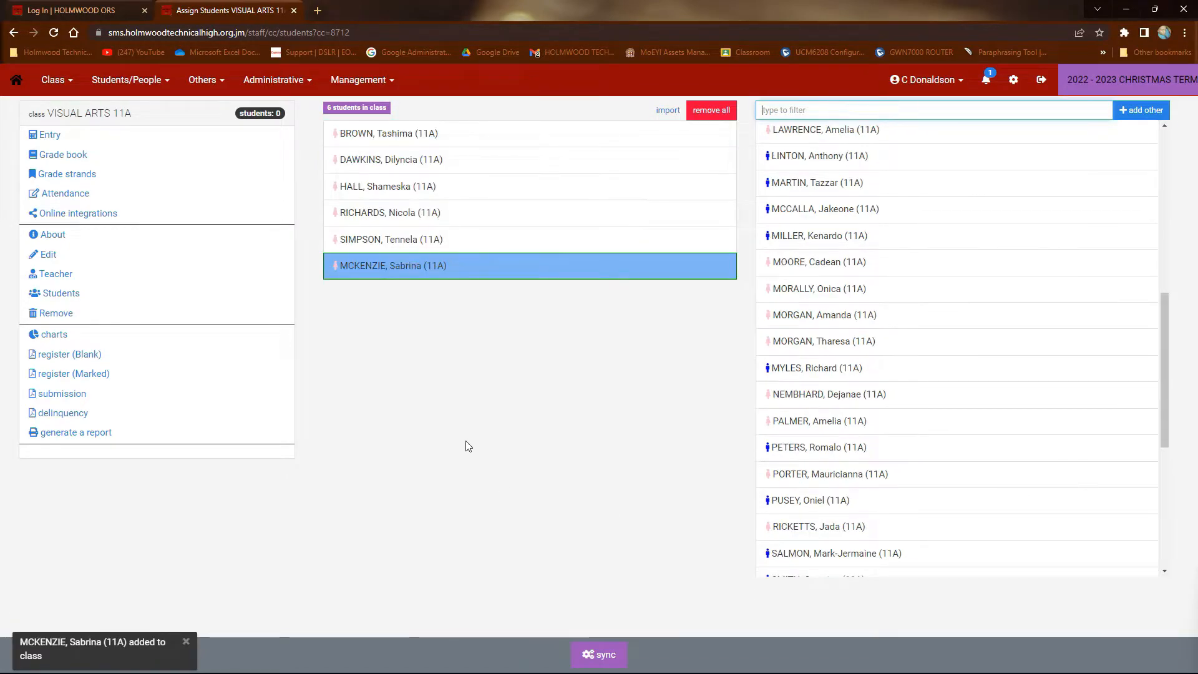
Remove the last added student from the VISUAL ARTS 11A class and add the same student again
left_click(387, 269)
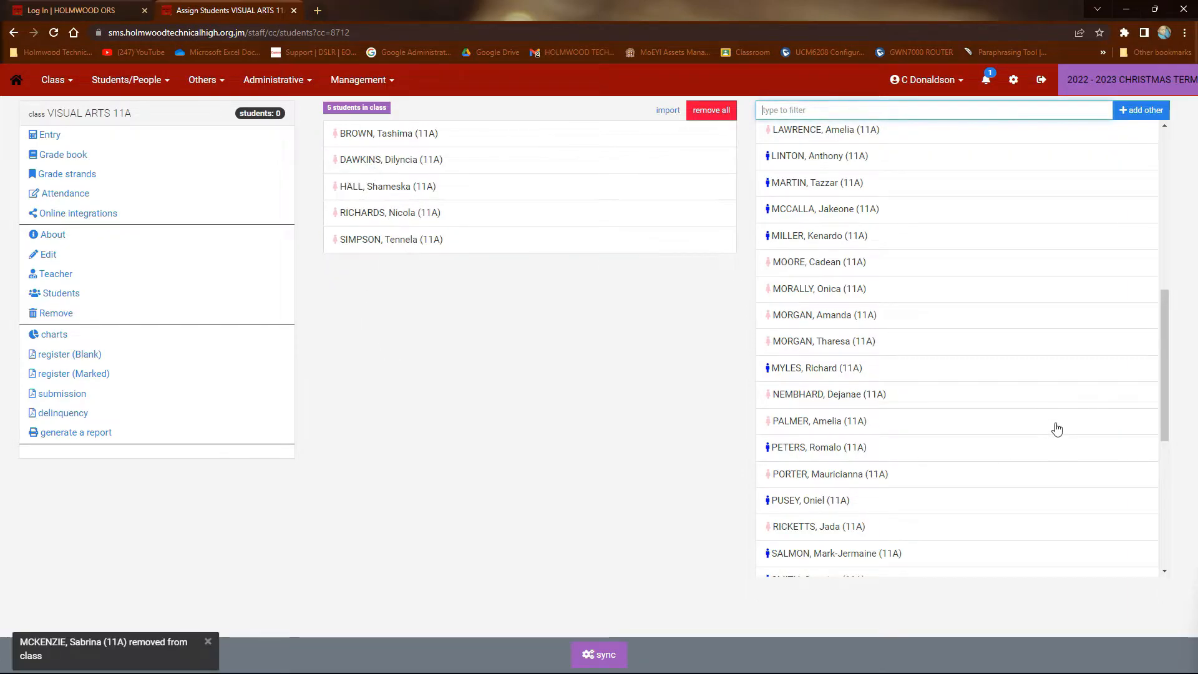
scroll(1058, 429, "down", 6)
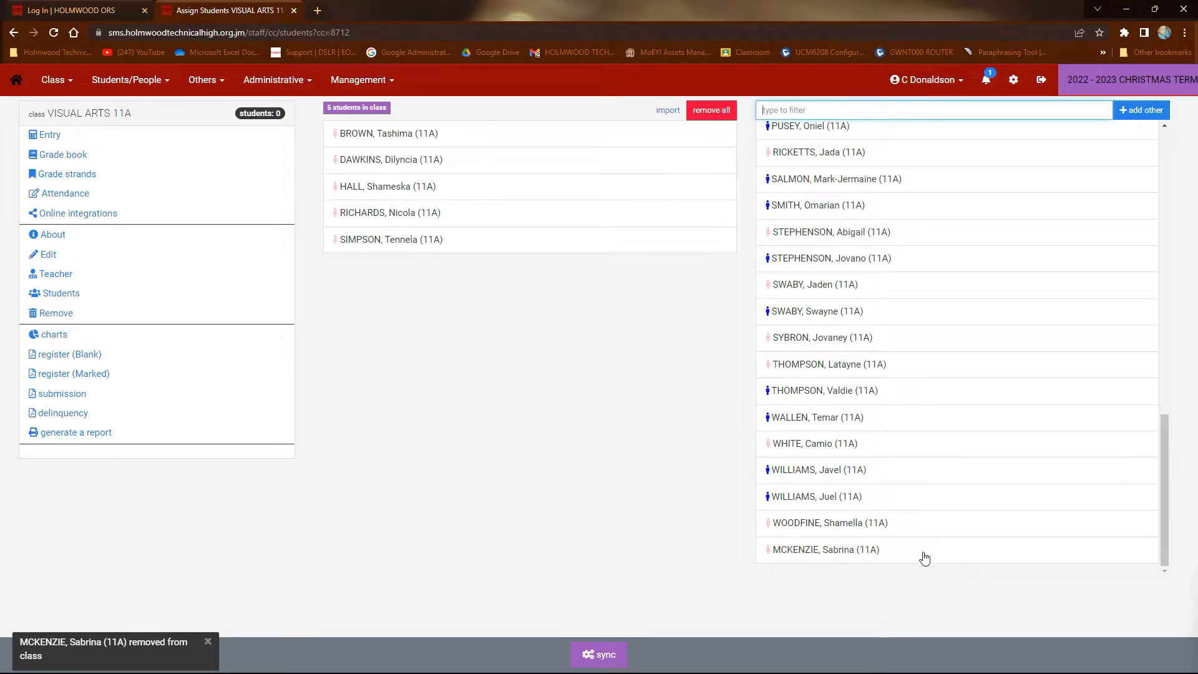
left_click(833, 552)
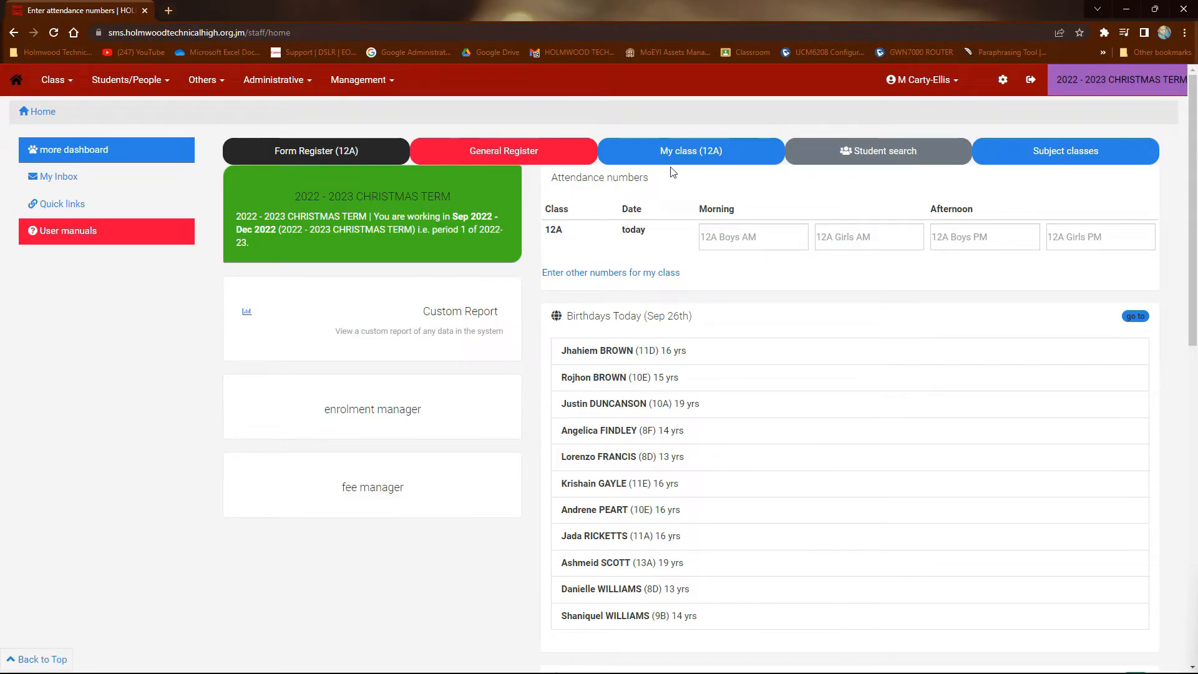
View the edit form of the first student in form class 12A, close it unchanged and return to the home page
left_click(731, 162)
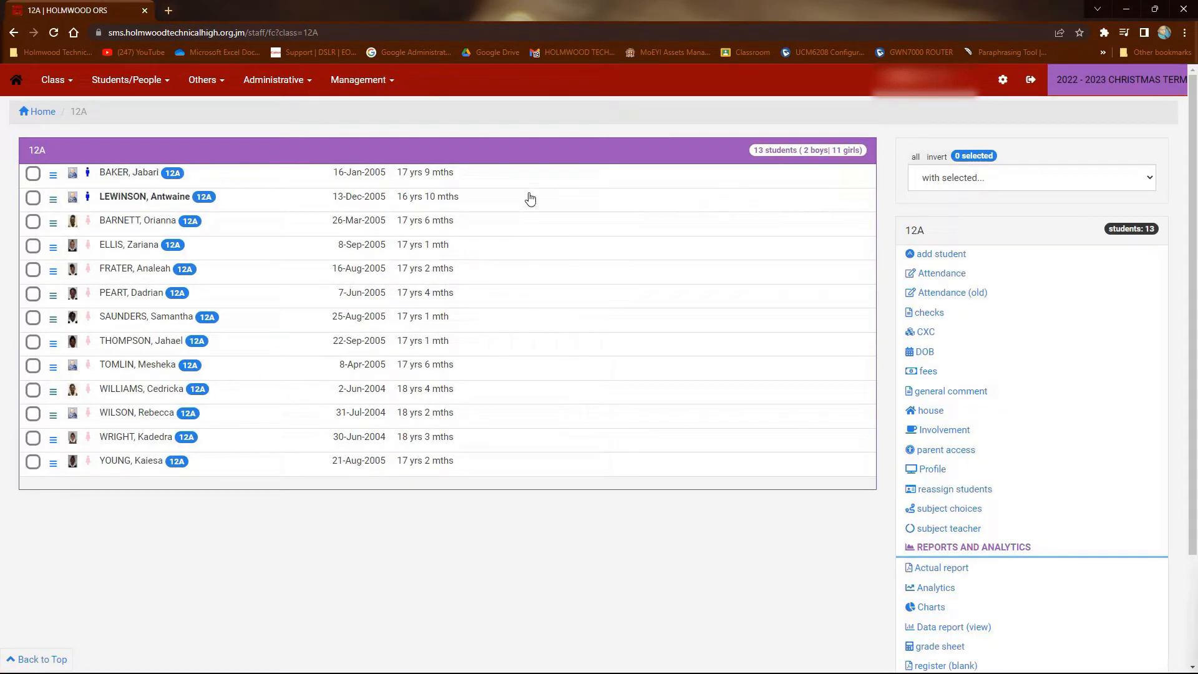
left_click(205, 183)
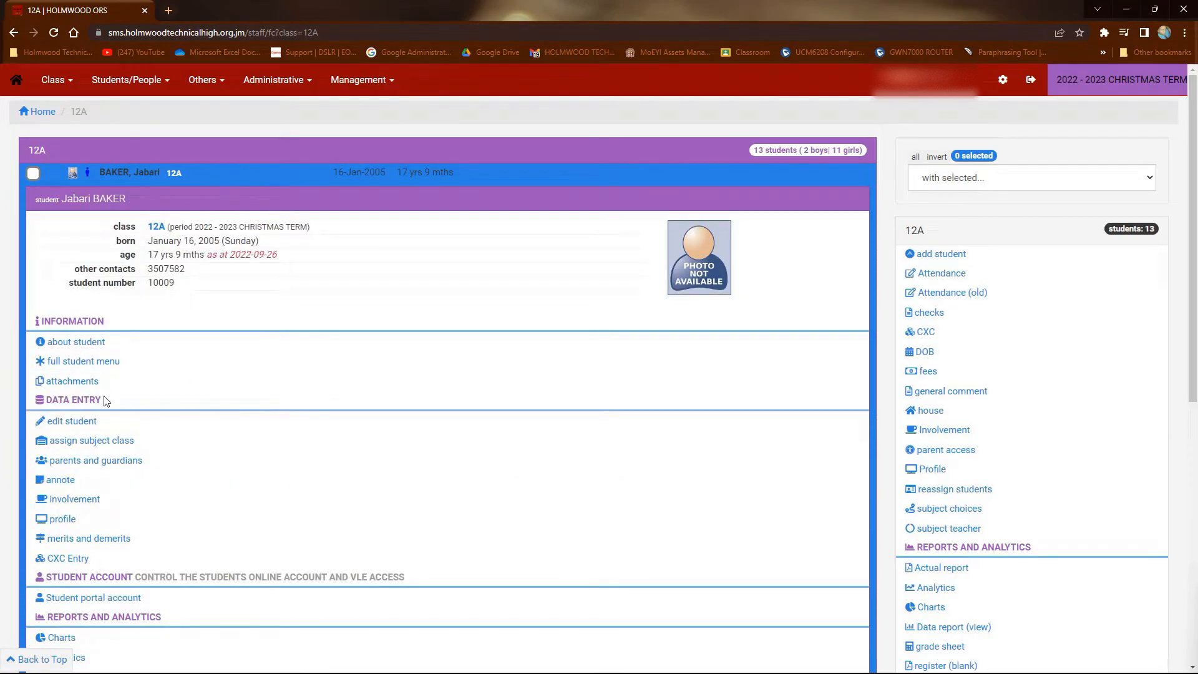
left_click(70, 422)
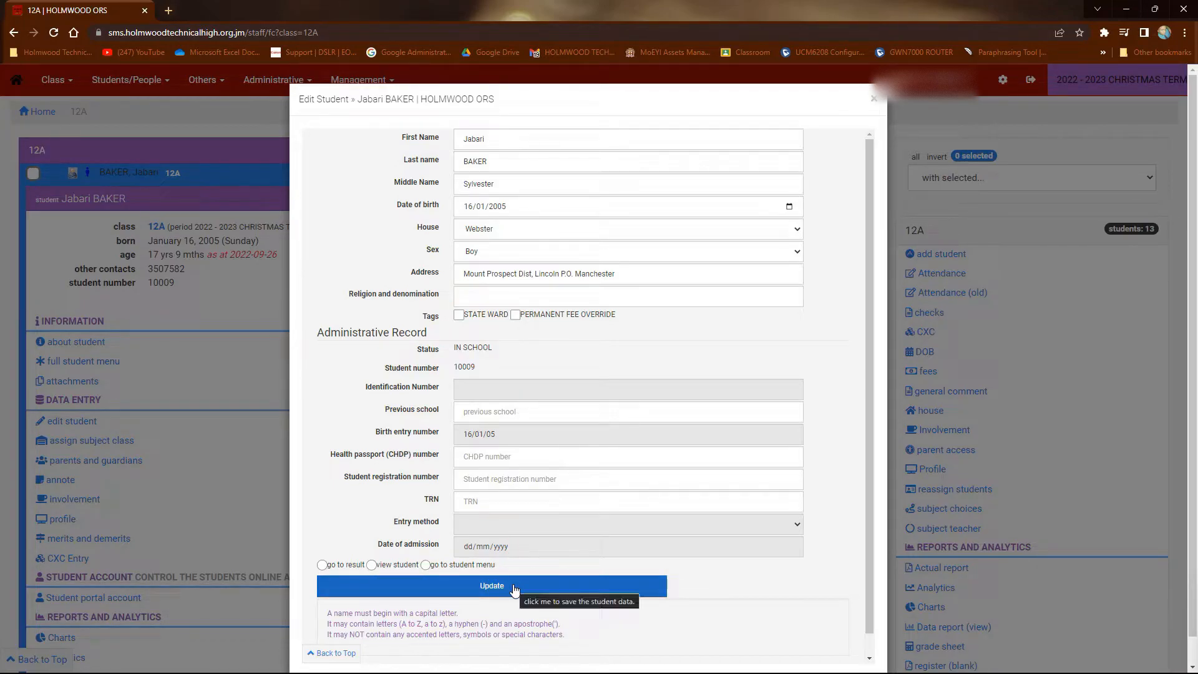
left_click(874, 99)
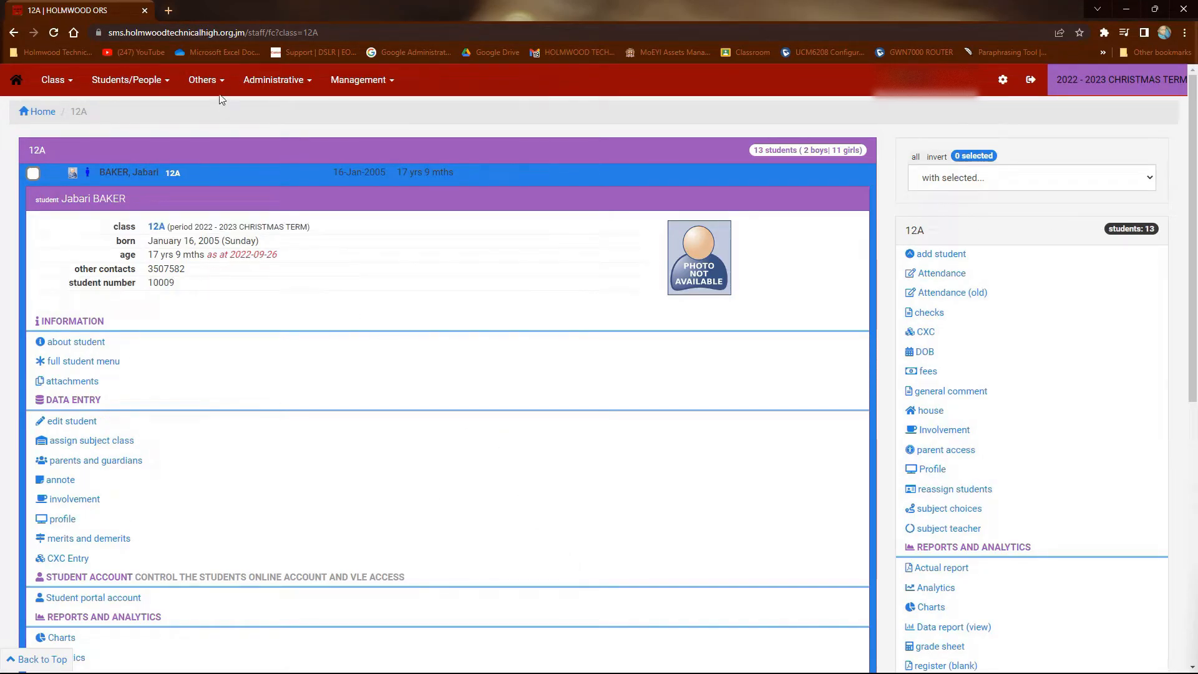
left_click(17, 81)
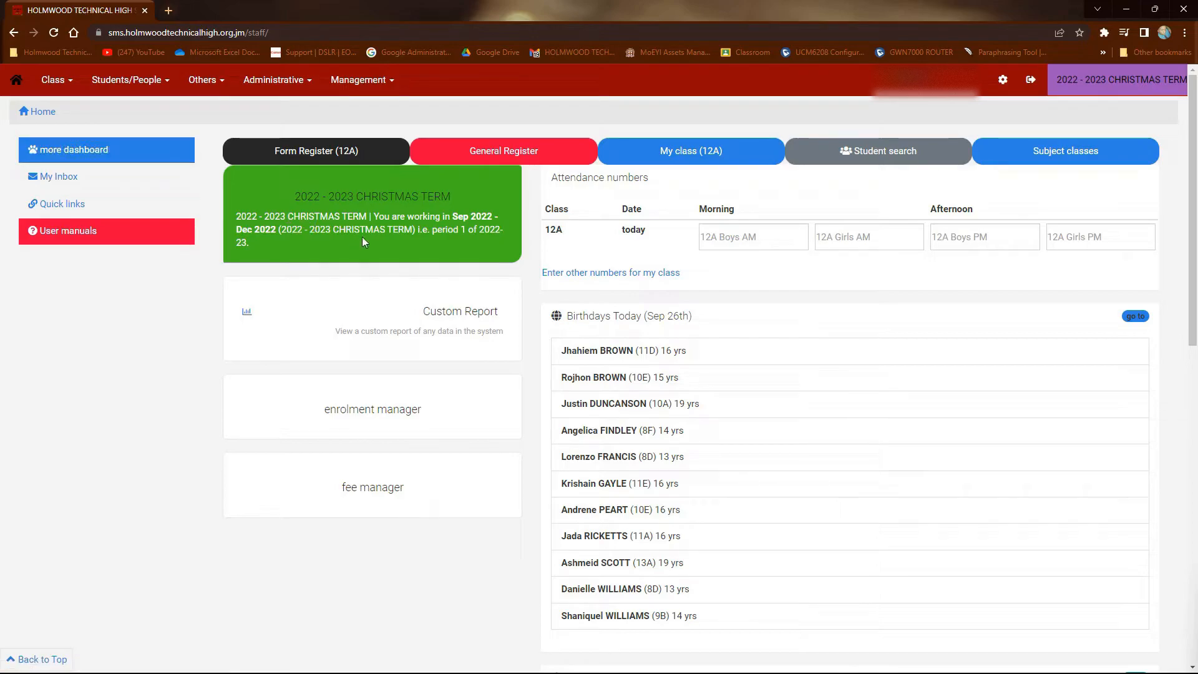
Start a new register in the 12A form register, dated 26/09/2022 for the PM session
left_click(382, 161)
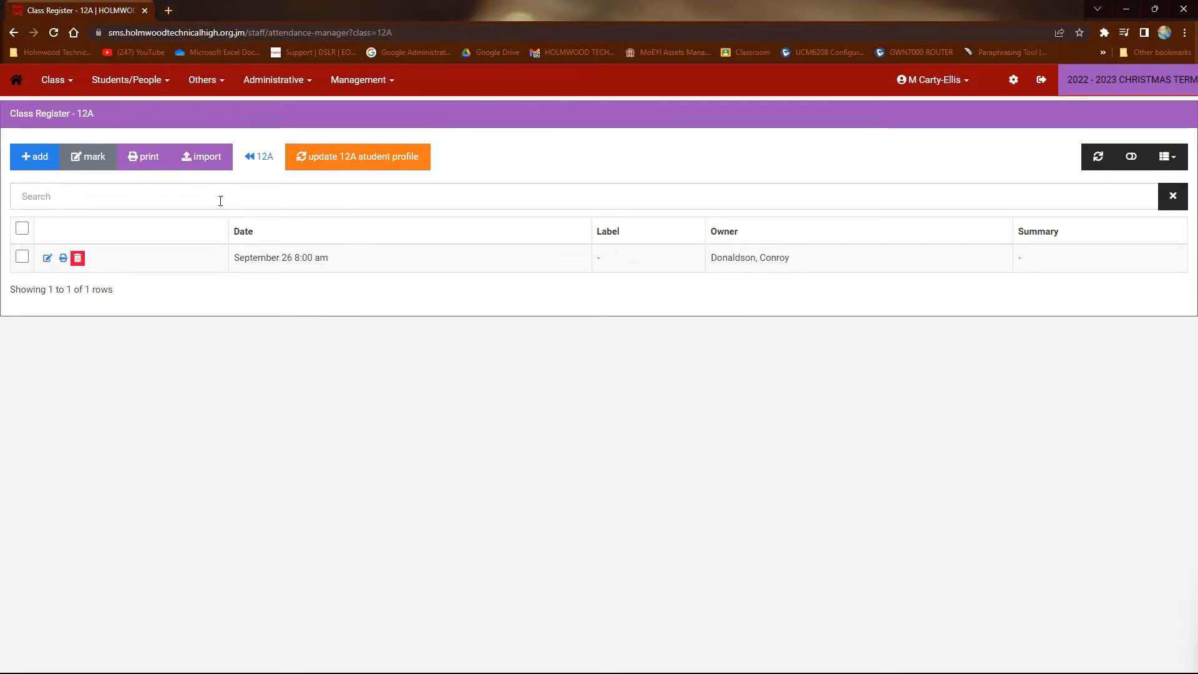
left_click(37, 159)
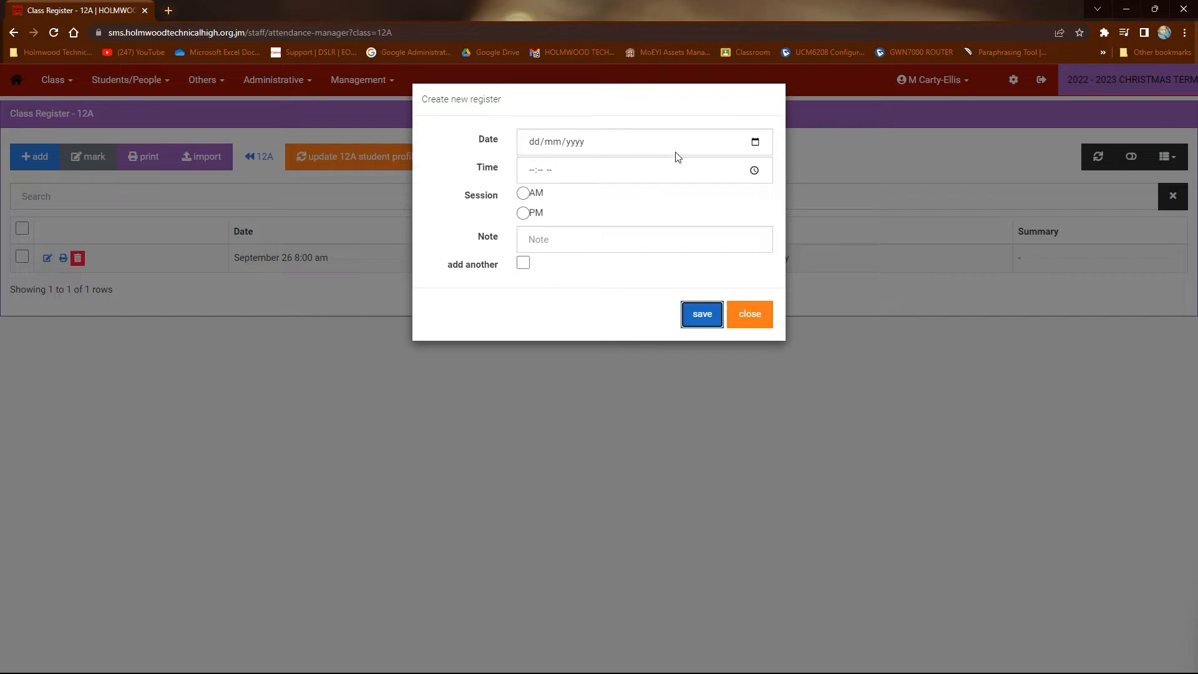
left_click(755, 142)
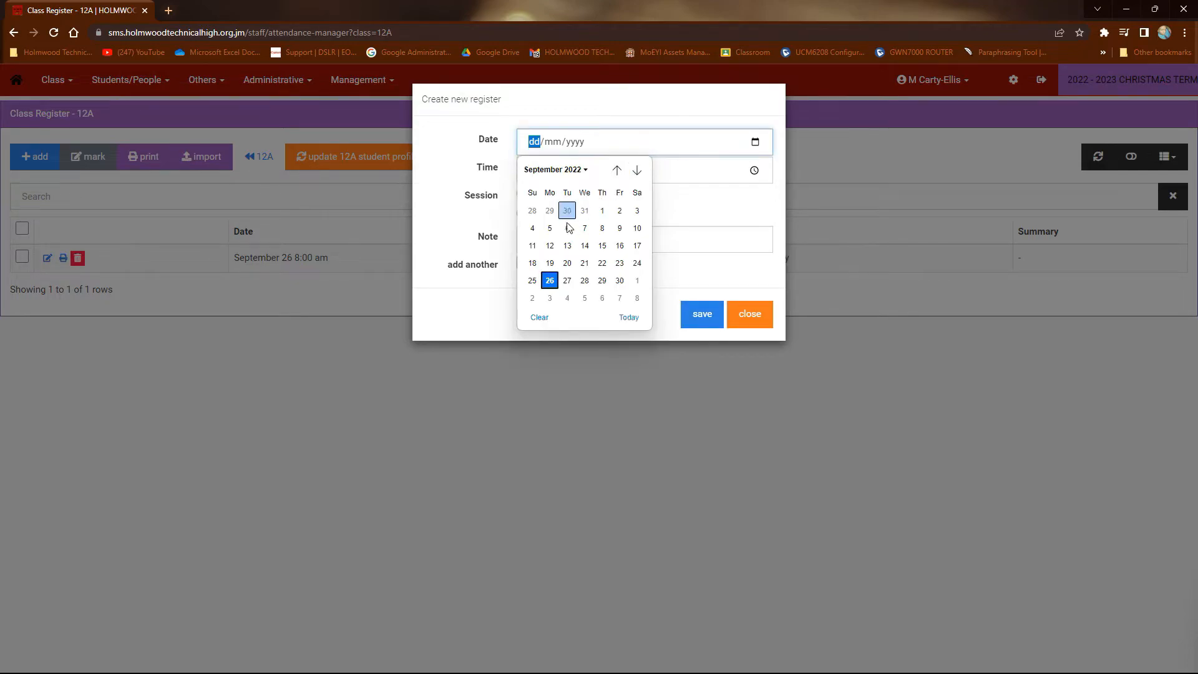
left_click(550, 281)
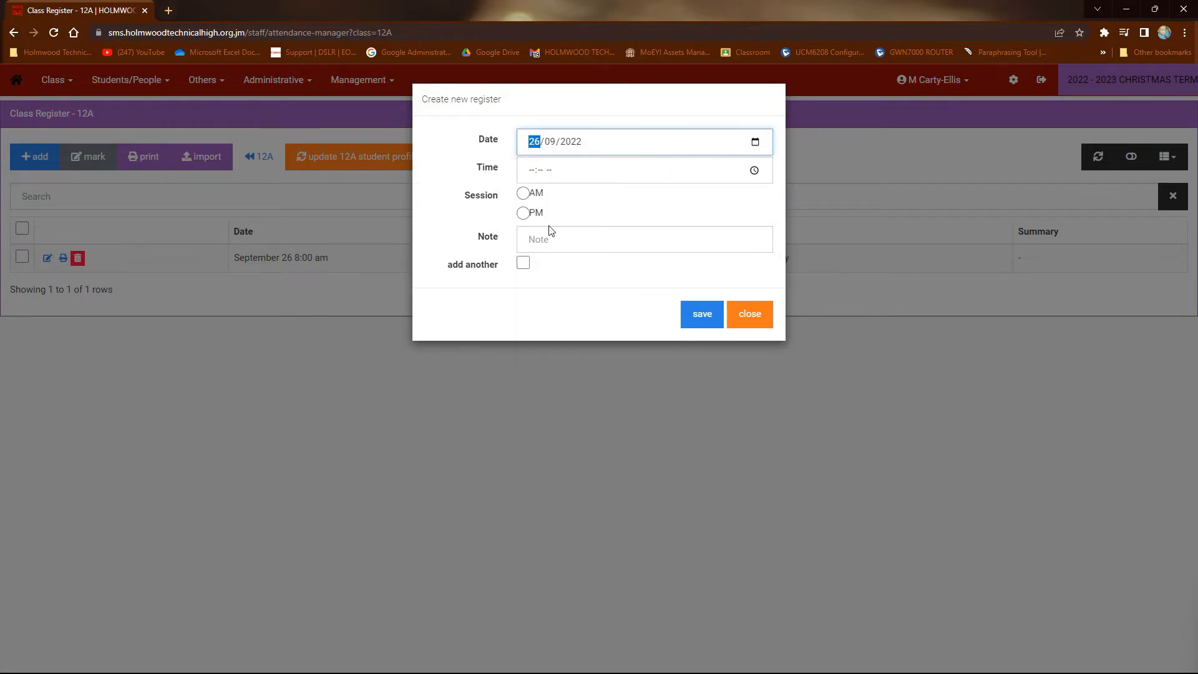
left_click(524, 213)
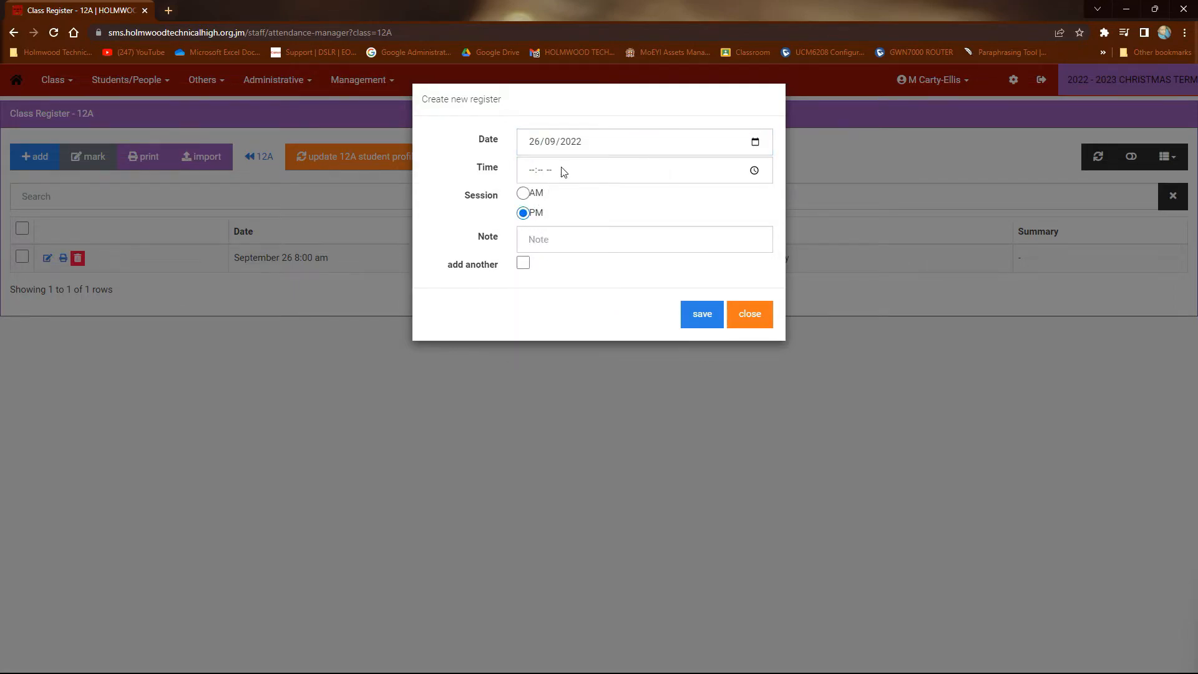
Set the new 12A register's time to 03:00 pm
left_click(755, 170)
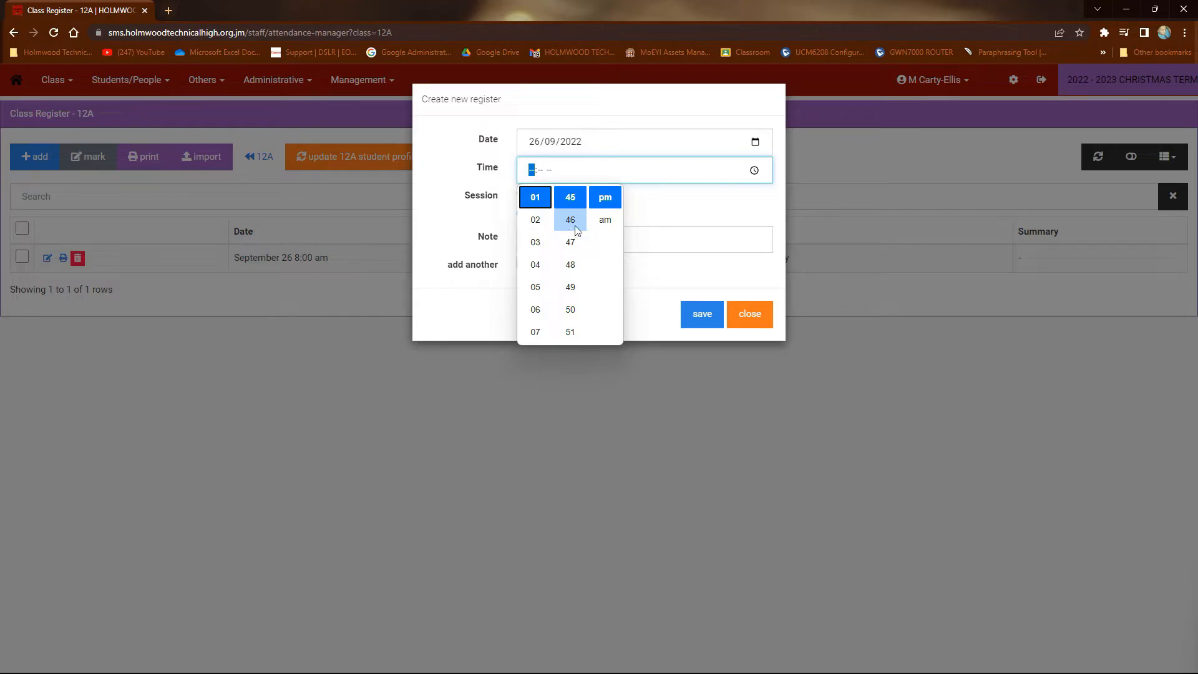
left_click(545, 242)
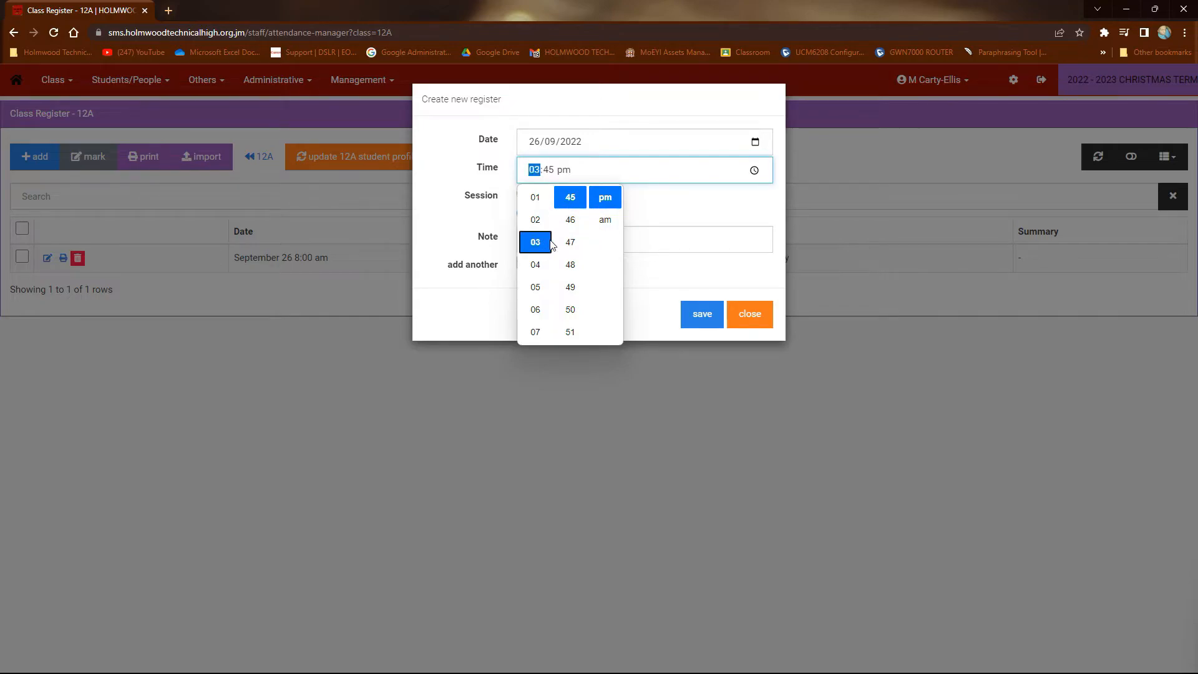
scroll(571, 242, "down", 4)
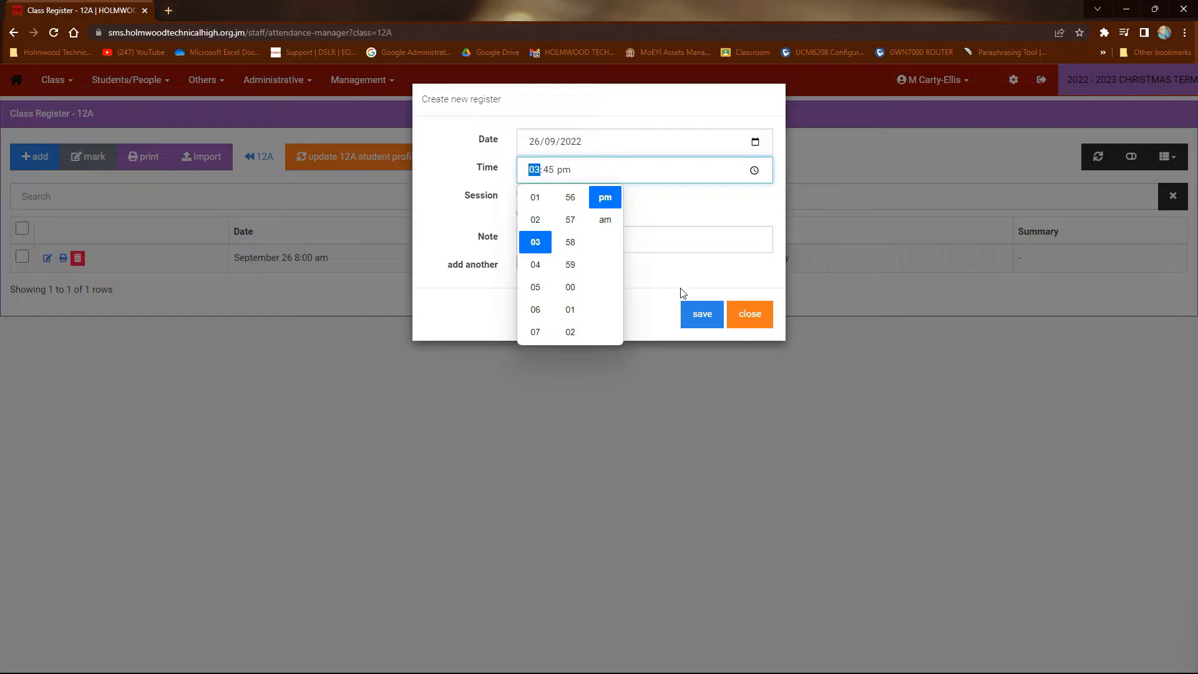
left_click(581, 294)
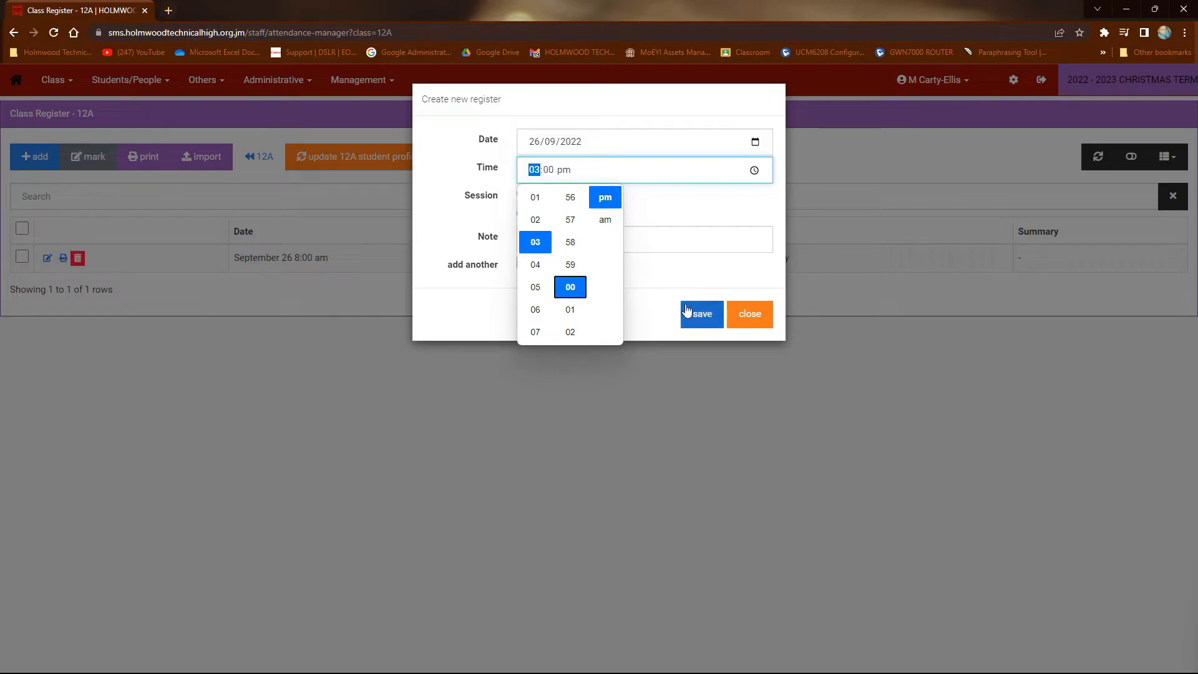
left_click(651, 296)
left_click(647, 297)
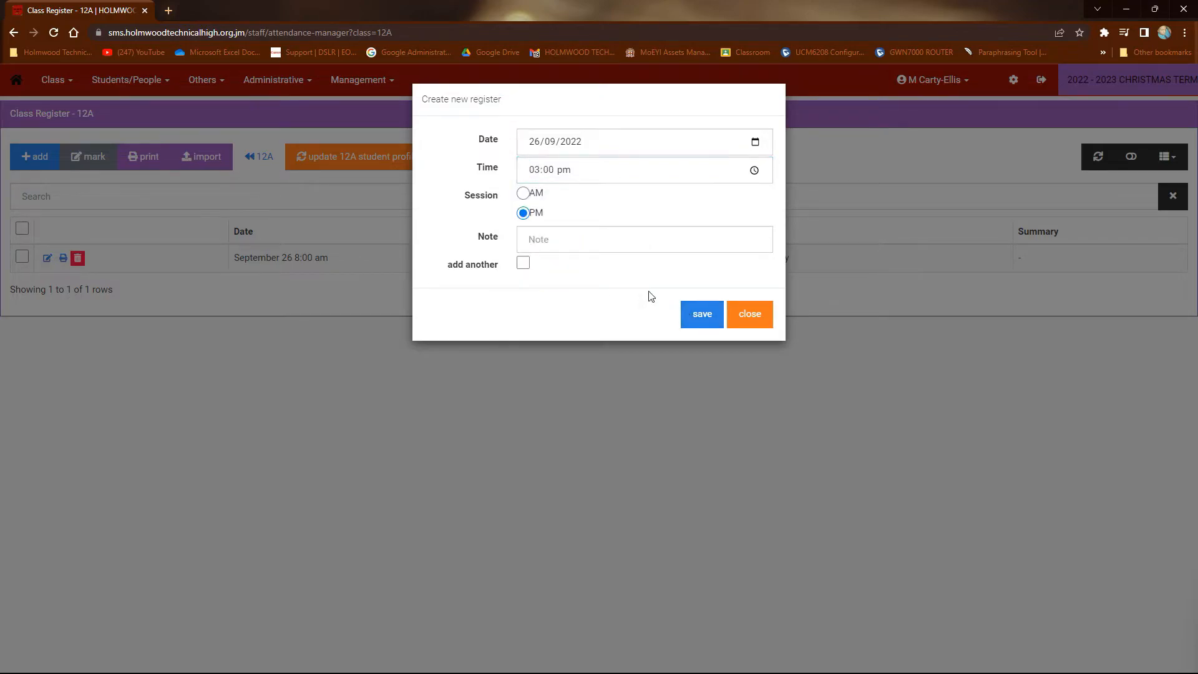
Enter the note AFTERNOON, enable adding another, save the new register and close its form
left_click(547, 253)
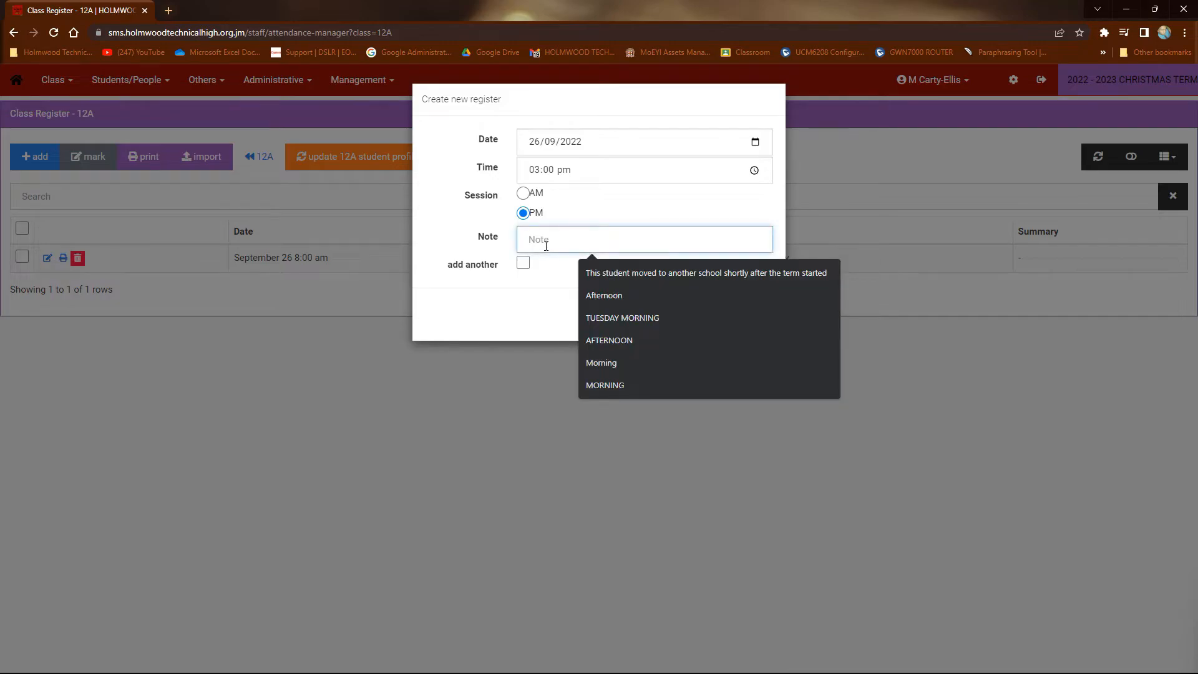
left_click(617, 340)
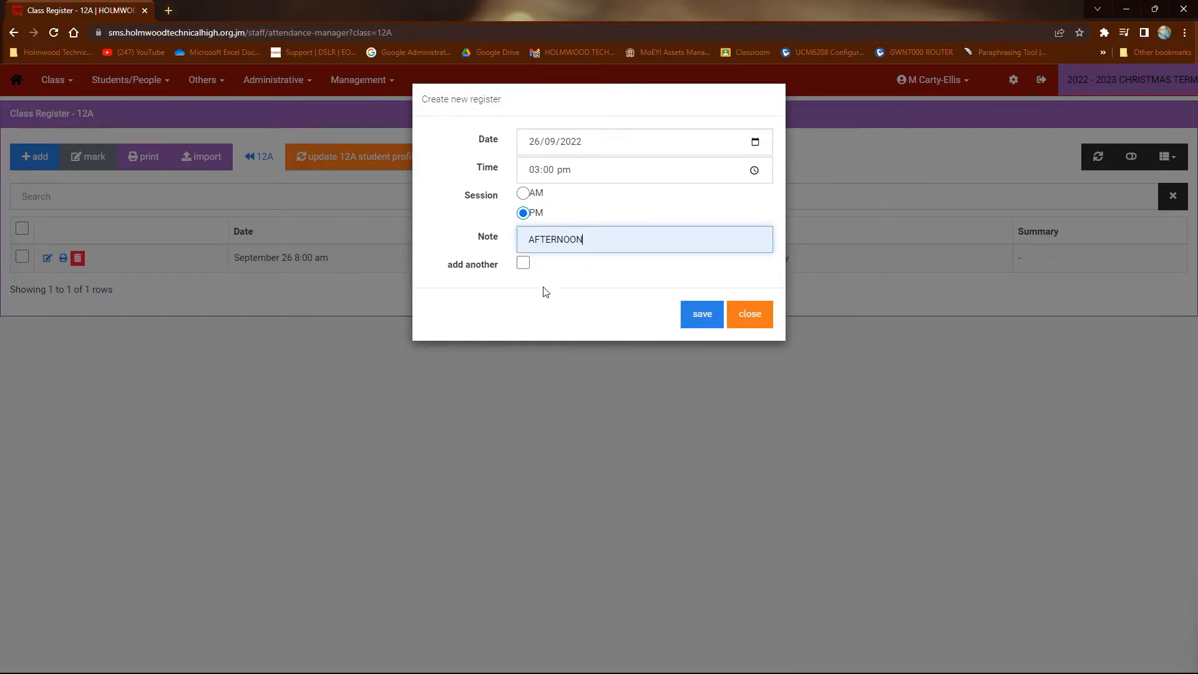
left_click(523, 264)
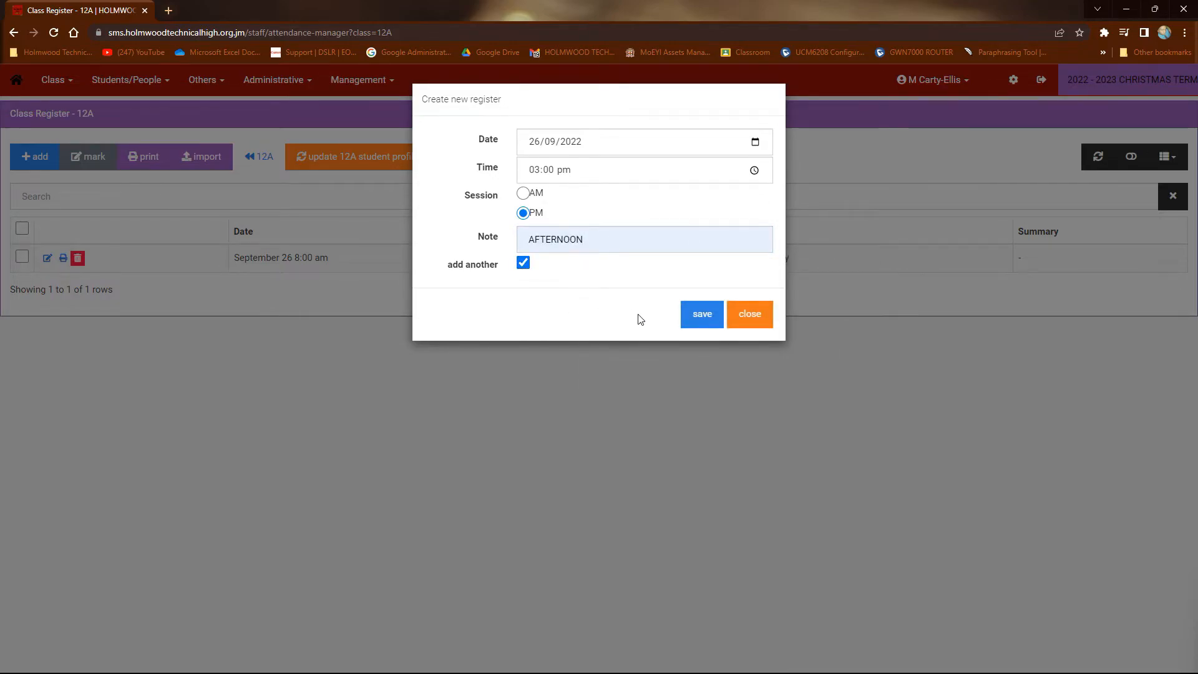
left_click(708, 322)
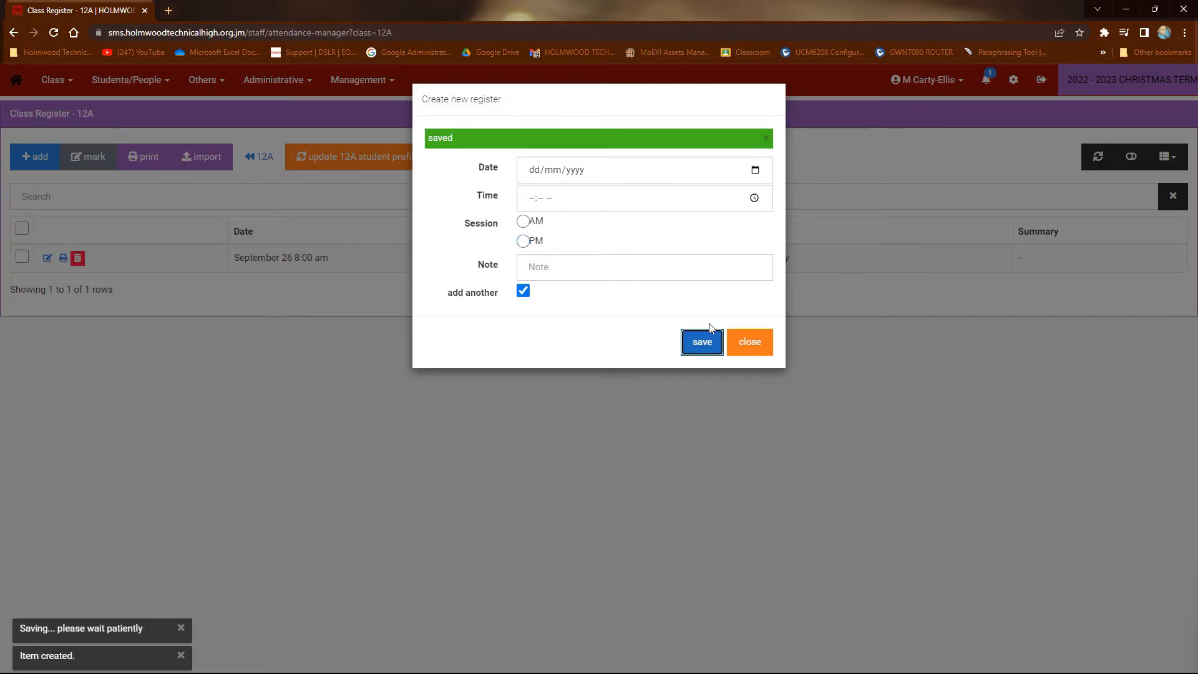
left_click(736, 349)
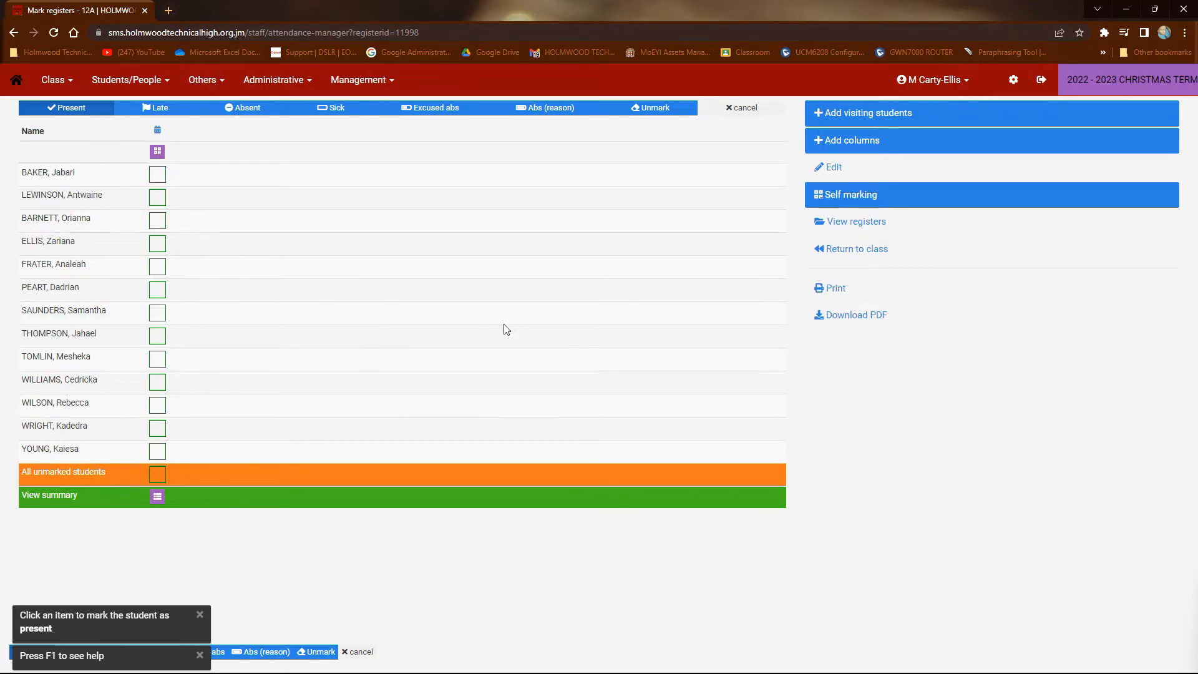
Return to the 12A register list and open both September 26 registers together for marking
left_click(866, 235)
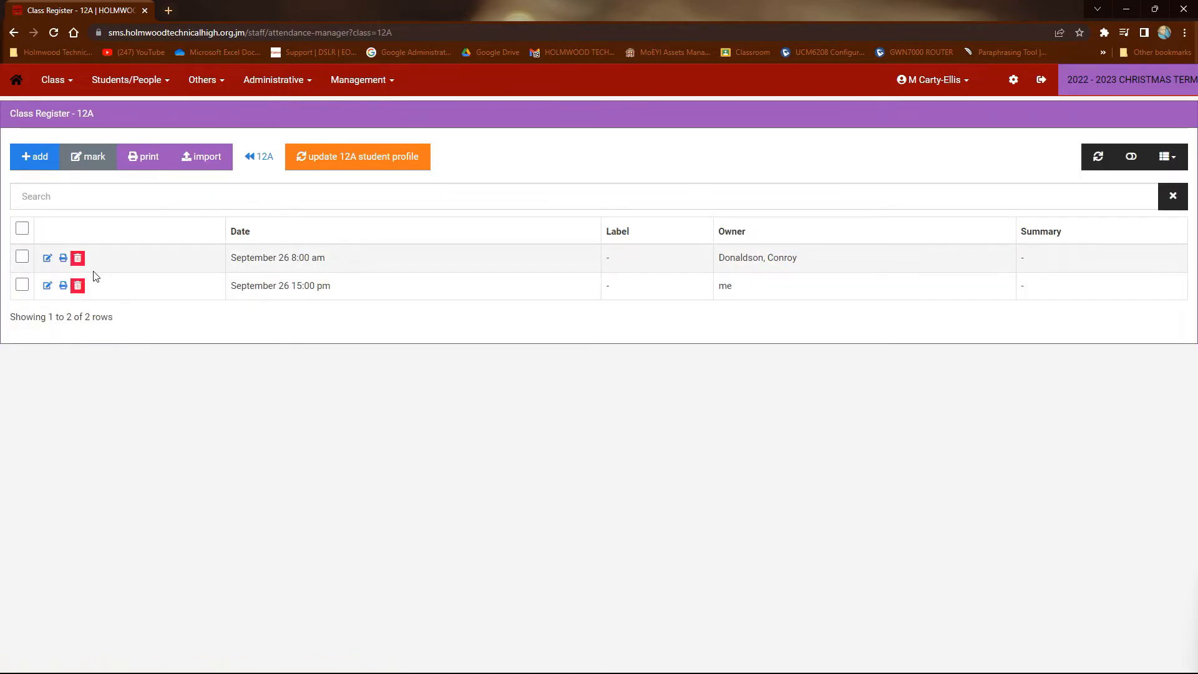
left_click(22, 257)
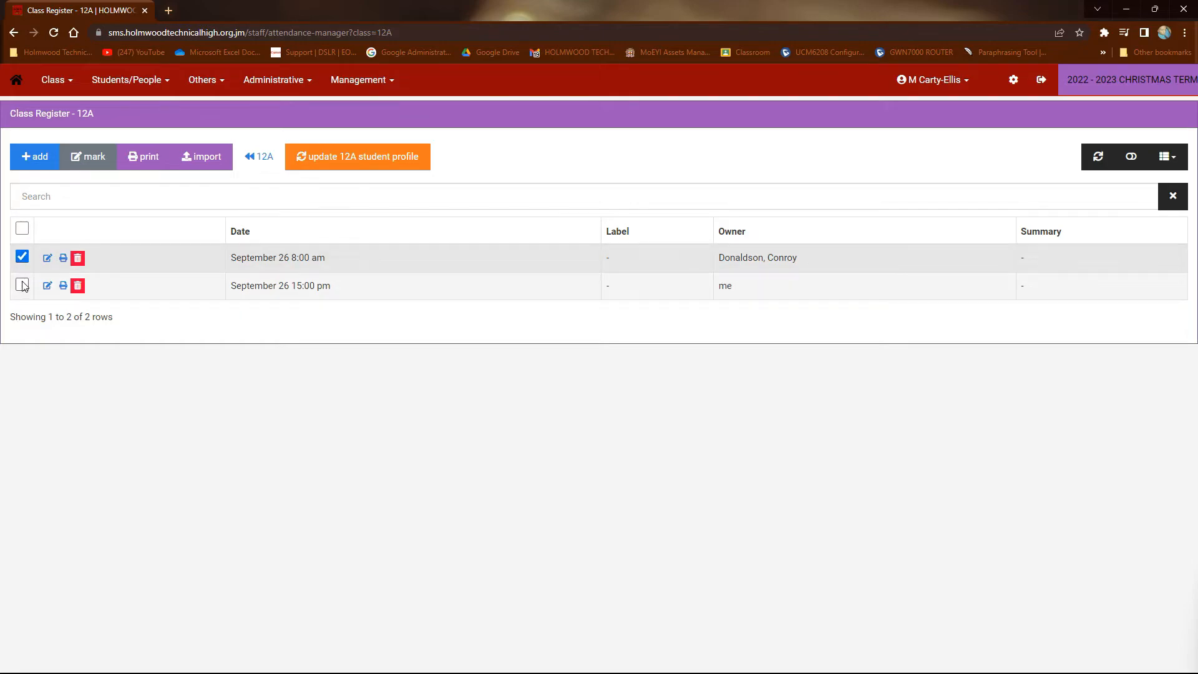
left_click(22, 285)
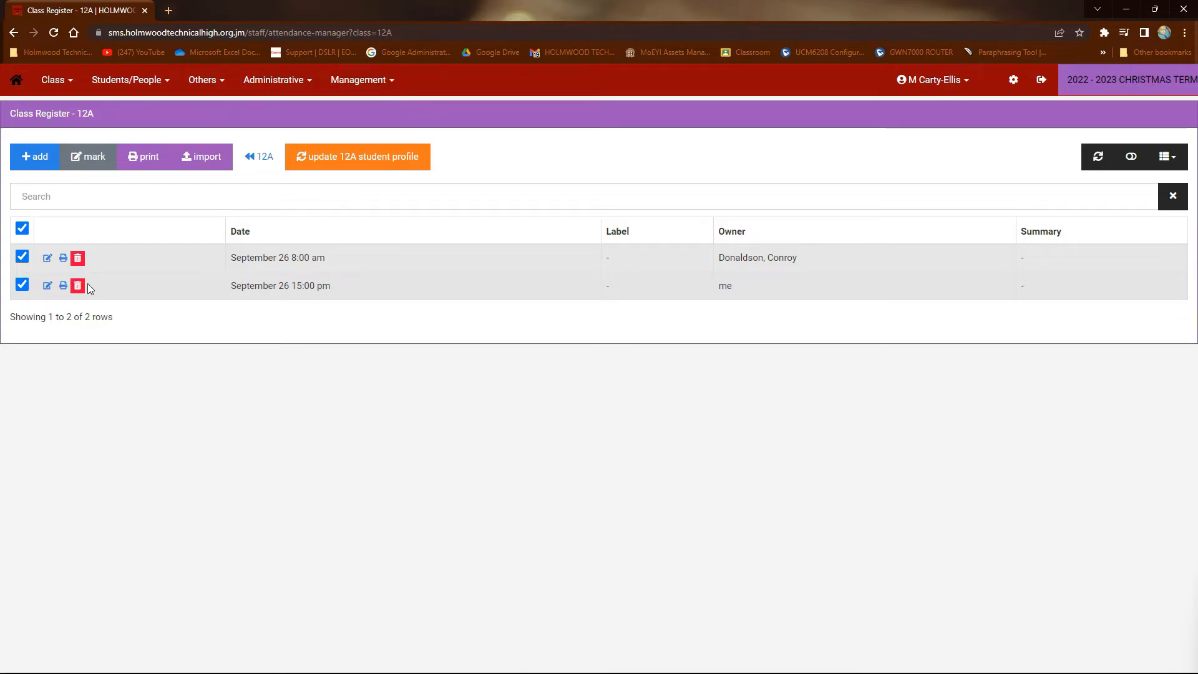
left_click(88, 161)
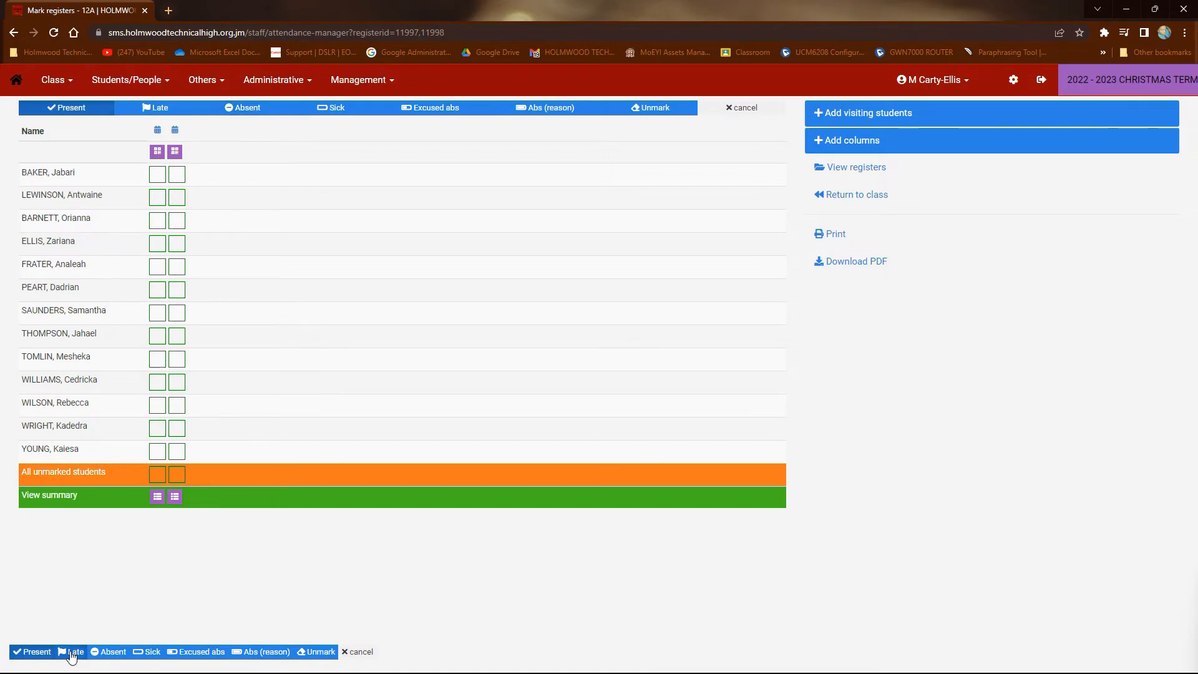
Mark the third, sixth and ninth students absent in both September 26 registers
left_click(109, 652)
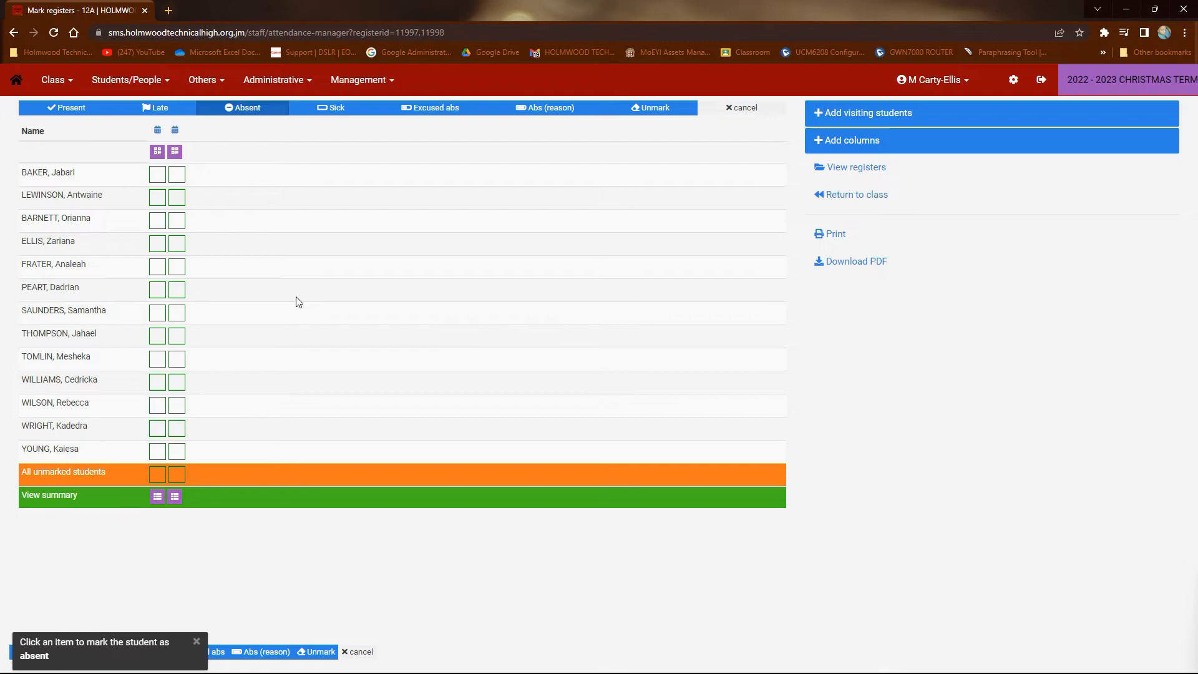
left_click(163, 223)
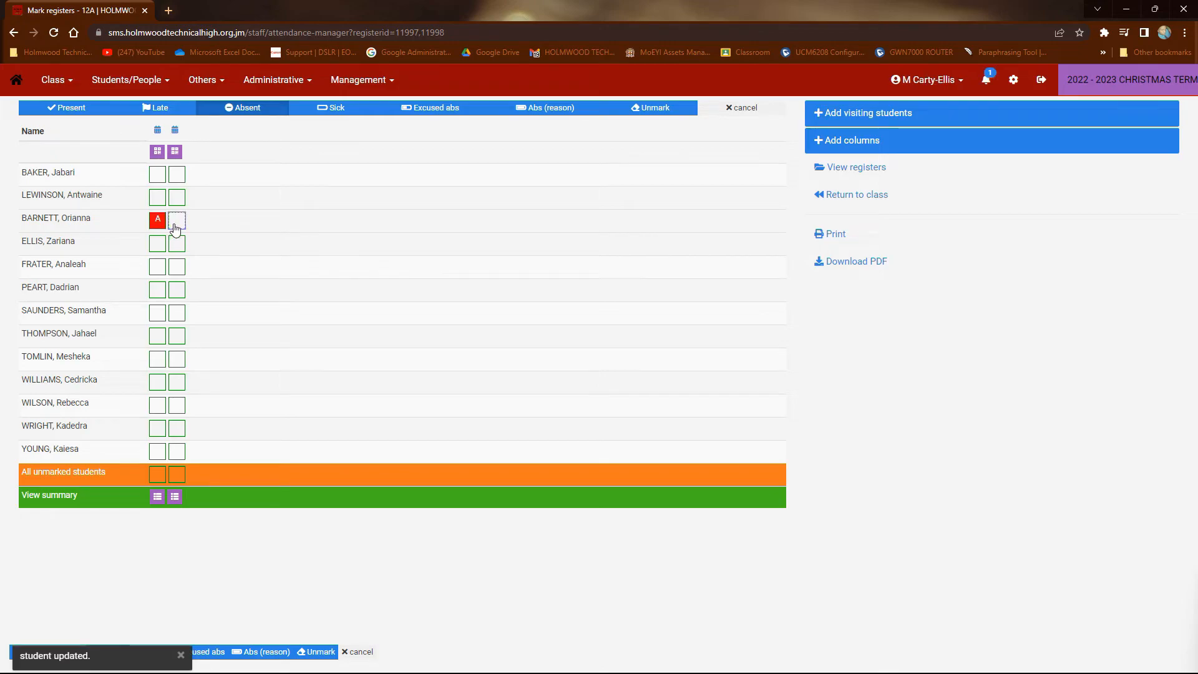
left_click(176, 220)
left_click(158, 294)
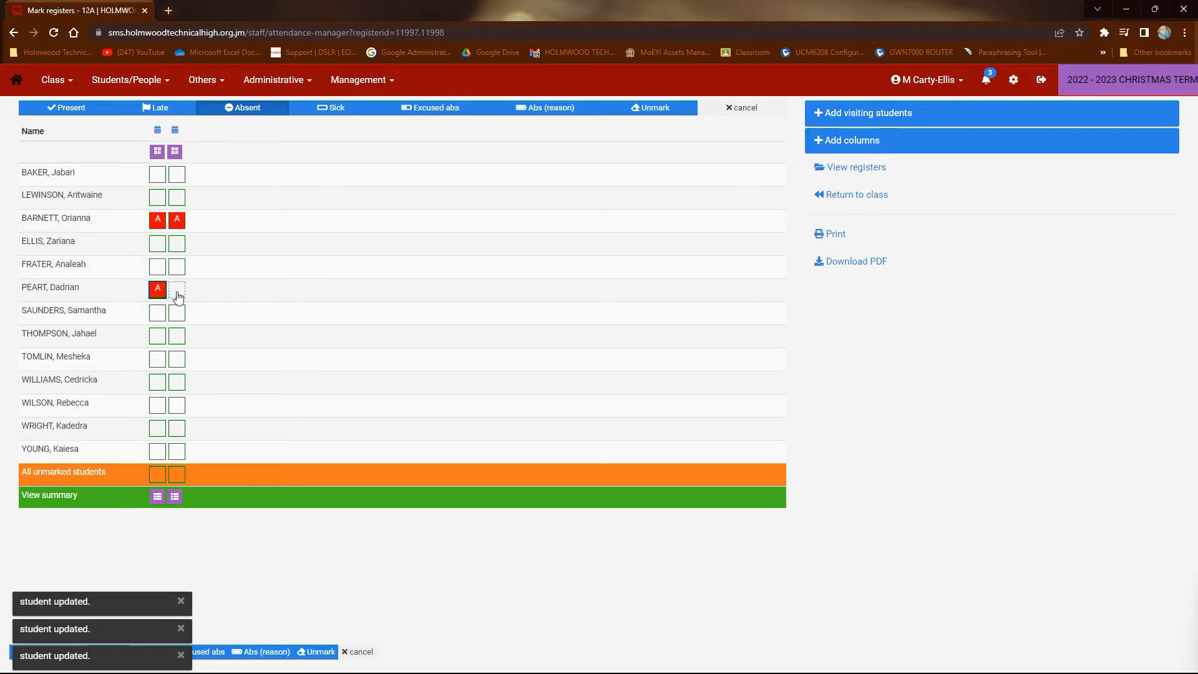
left_click(176, 292)
left_click(158, 361)
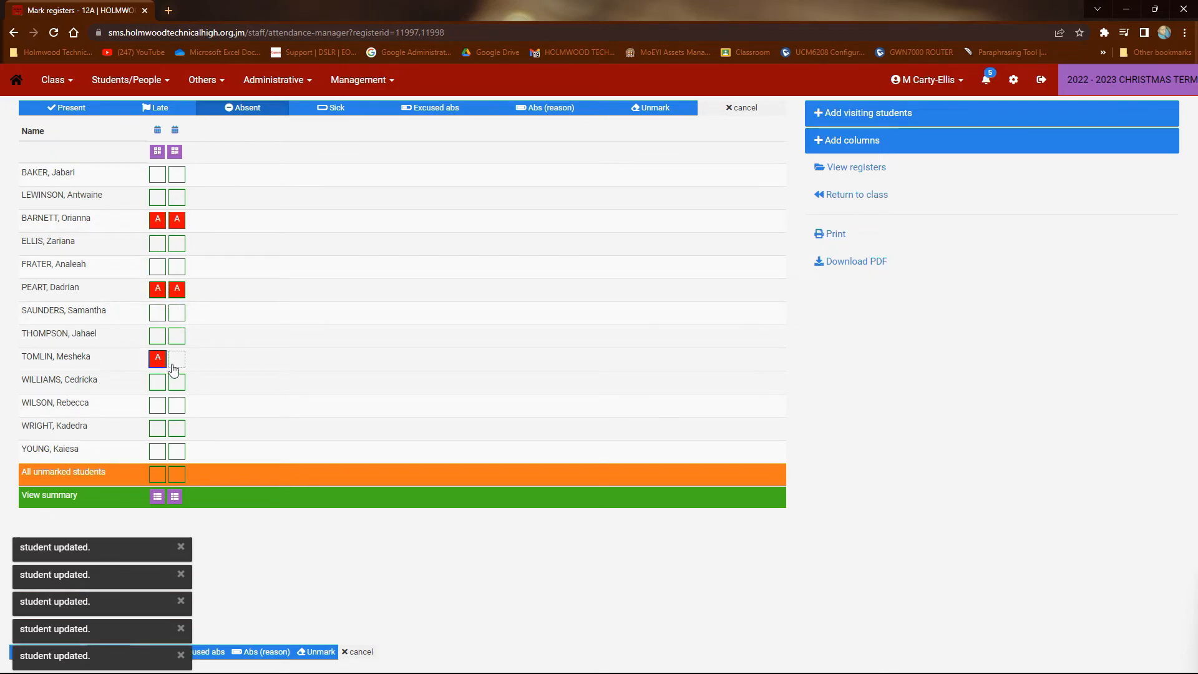
left_click(176, 360)
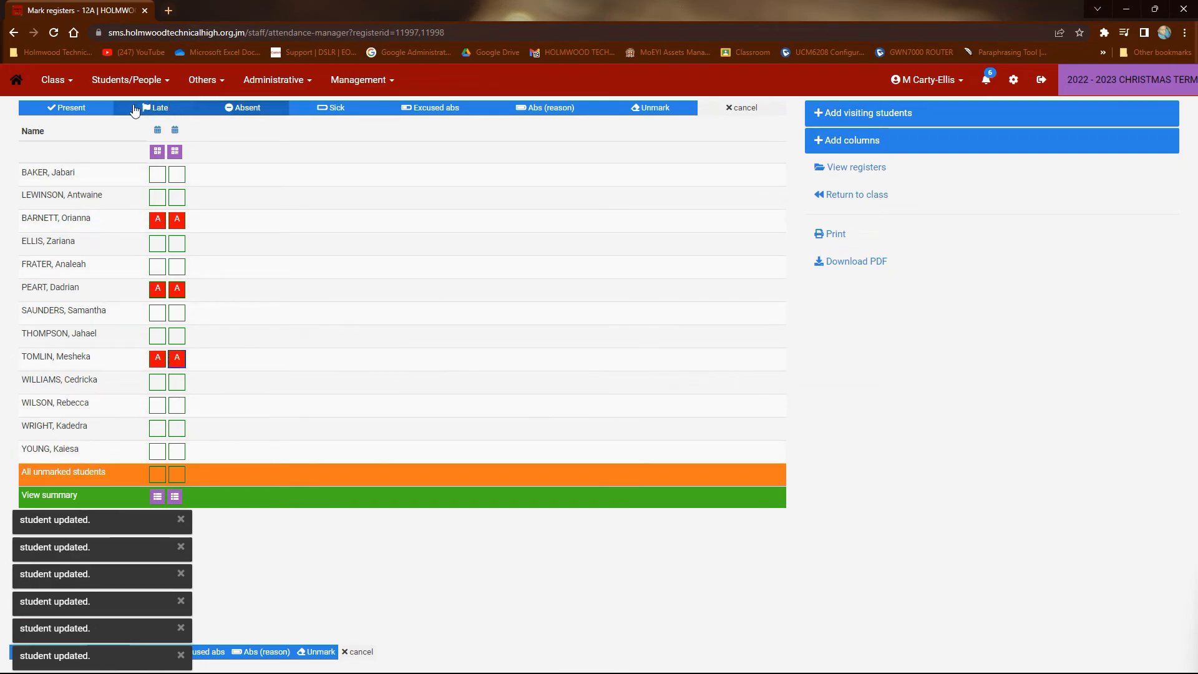
Mark the fourth and seventh students late in the first register column only
left_click(164, 110)
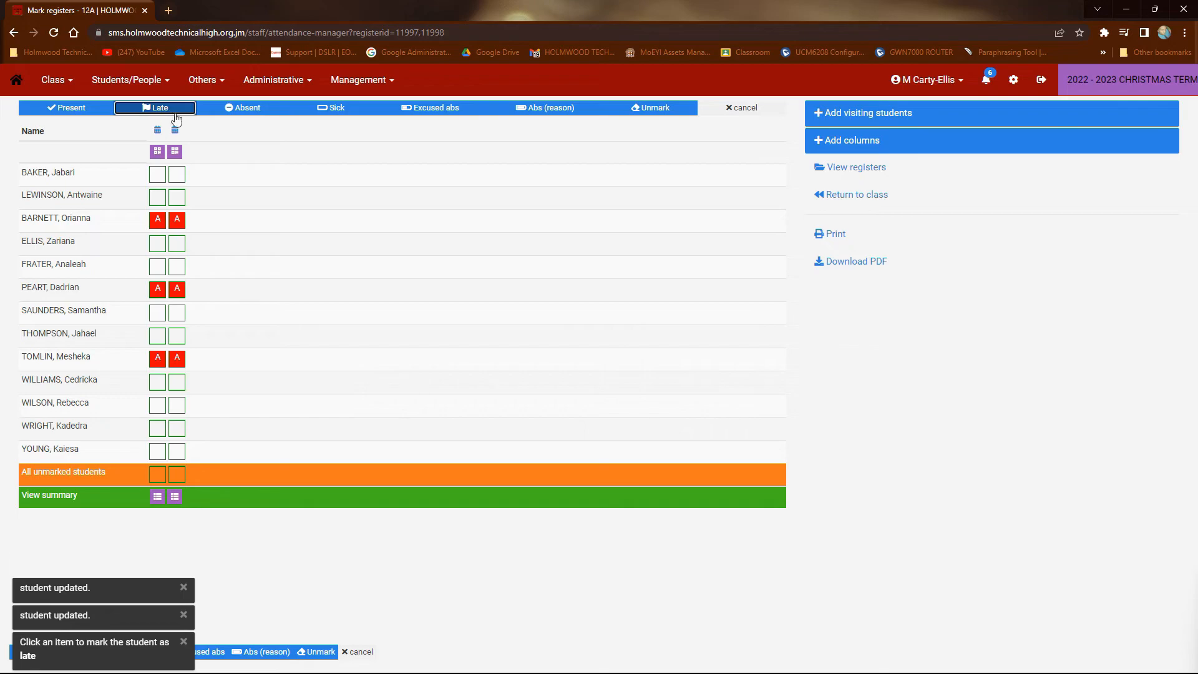
left_click(160, 246)
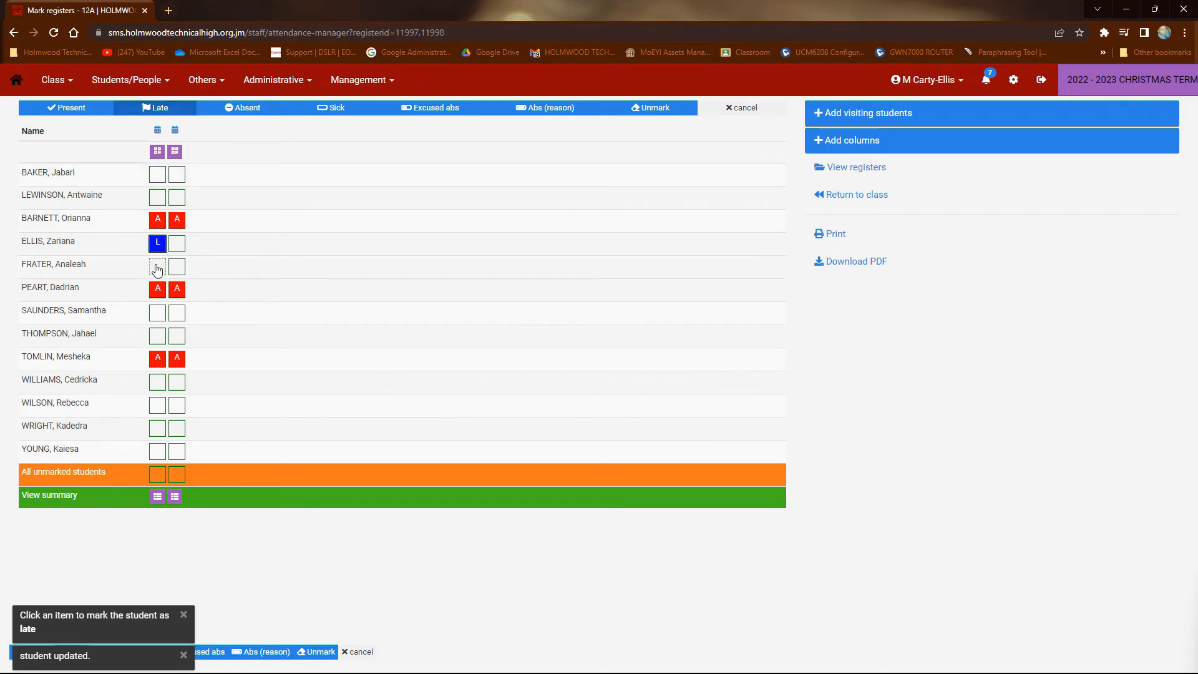
left_click(157, 314)
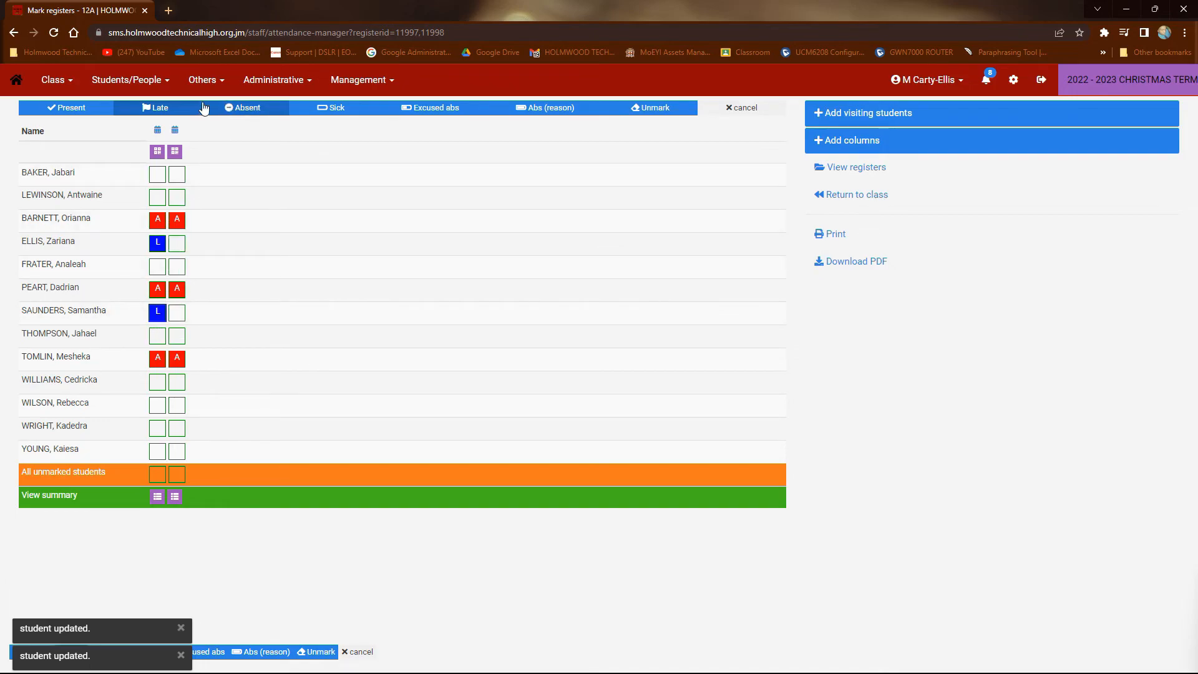
Mark all unmarked students present in both register columns
left_click(82, 108)
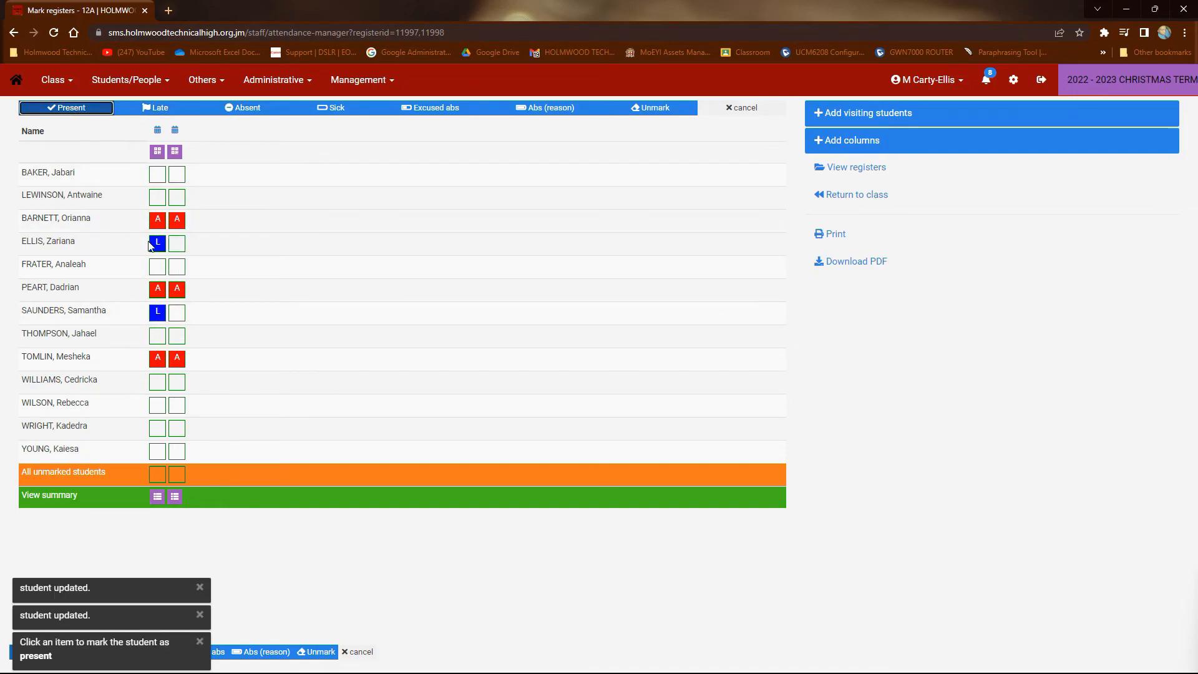
left_click(178, 479)
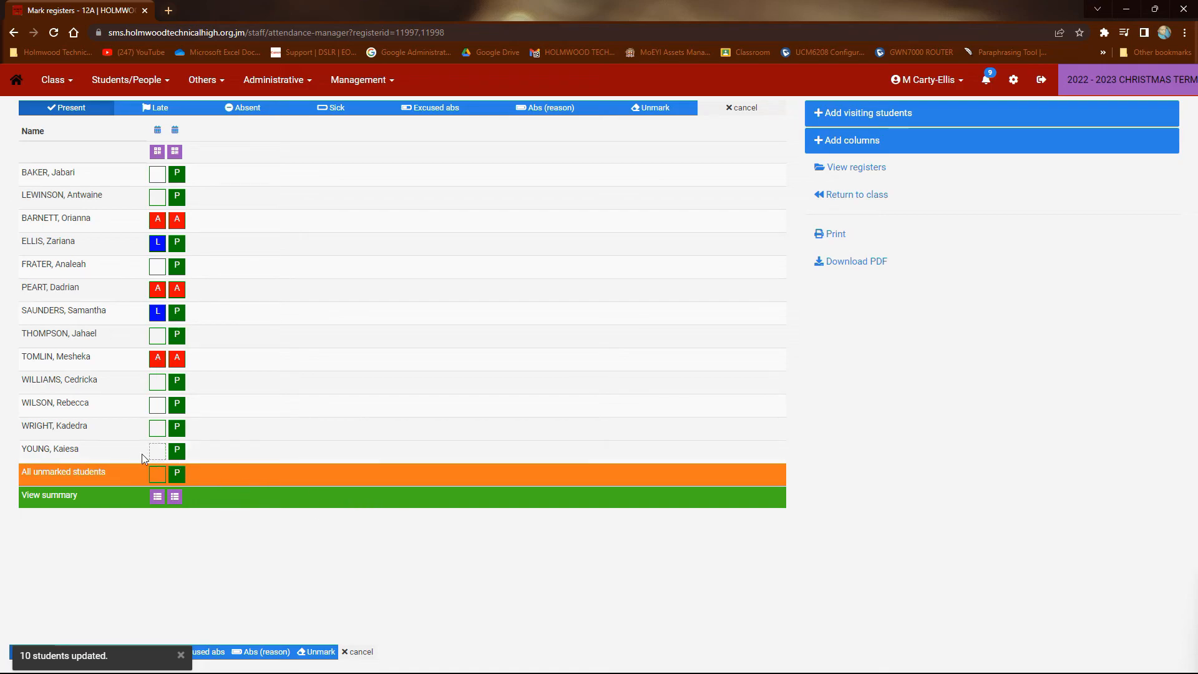
left_click(152, 475)
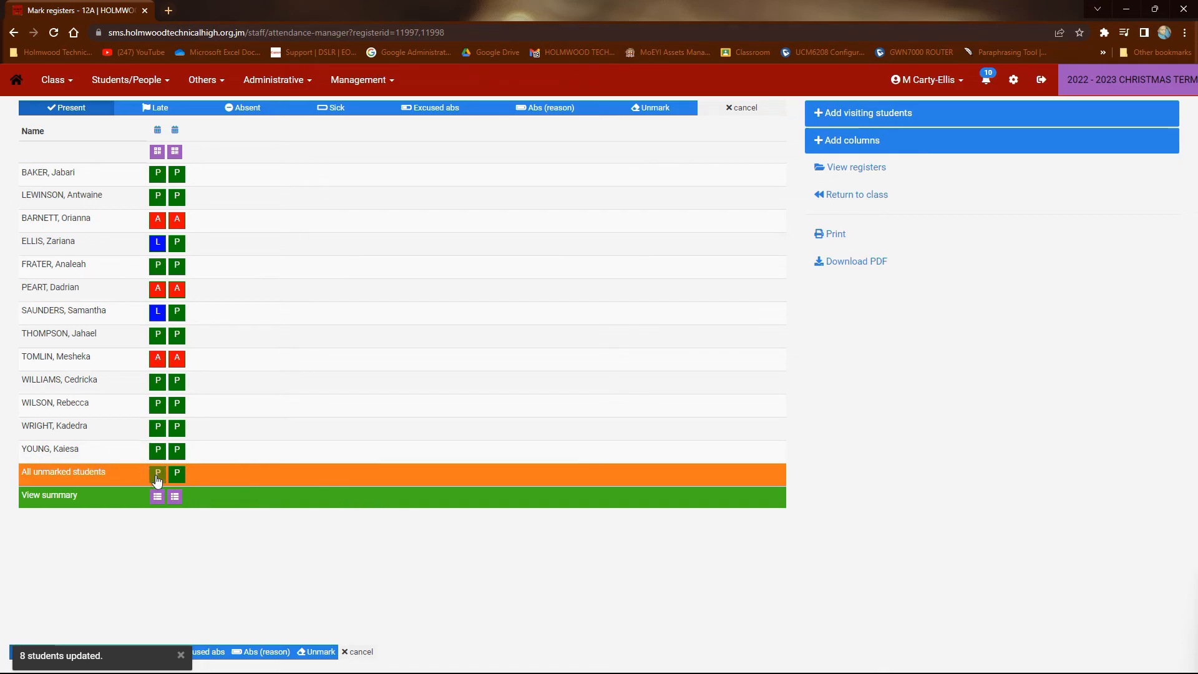
Remove the tenth student's attendance marks from both register columns
left_click(655, 113)
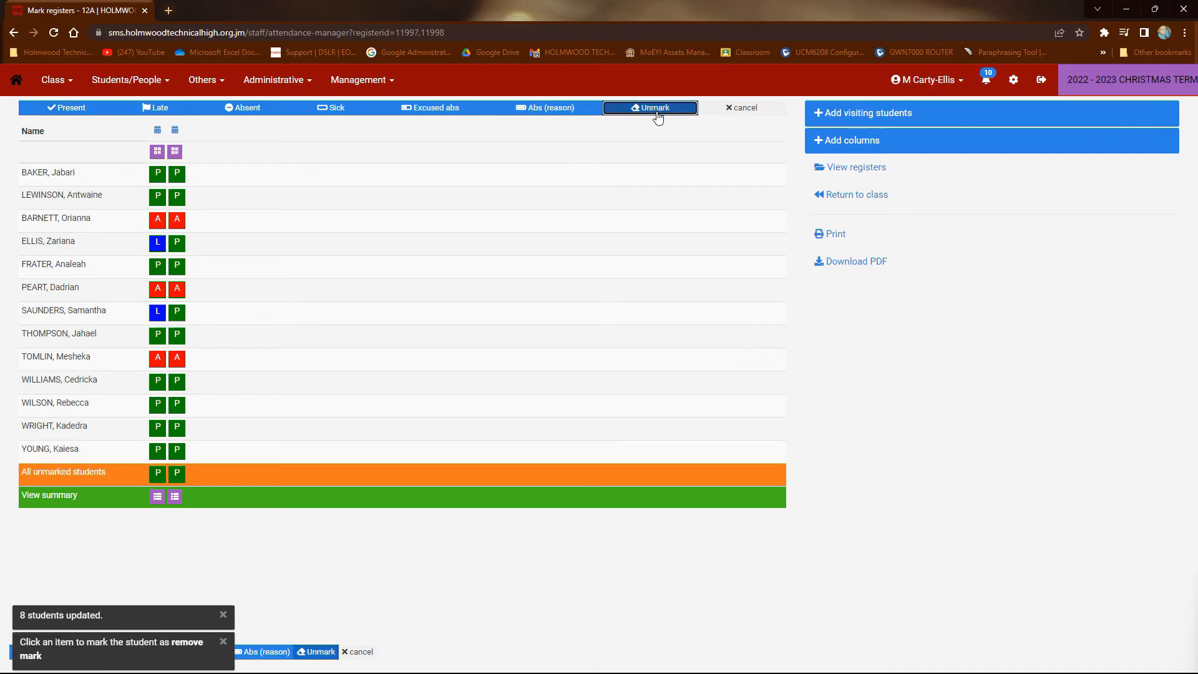
left_click(178, 382)
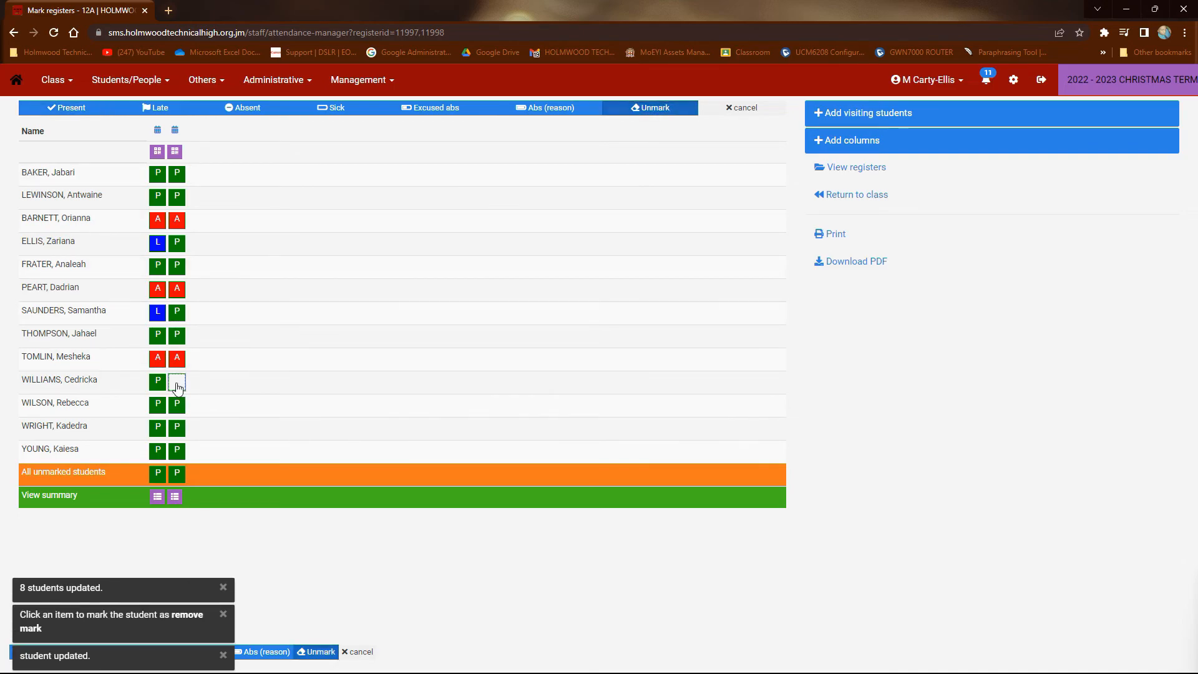
left_click(157, 382)
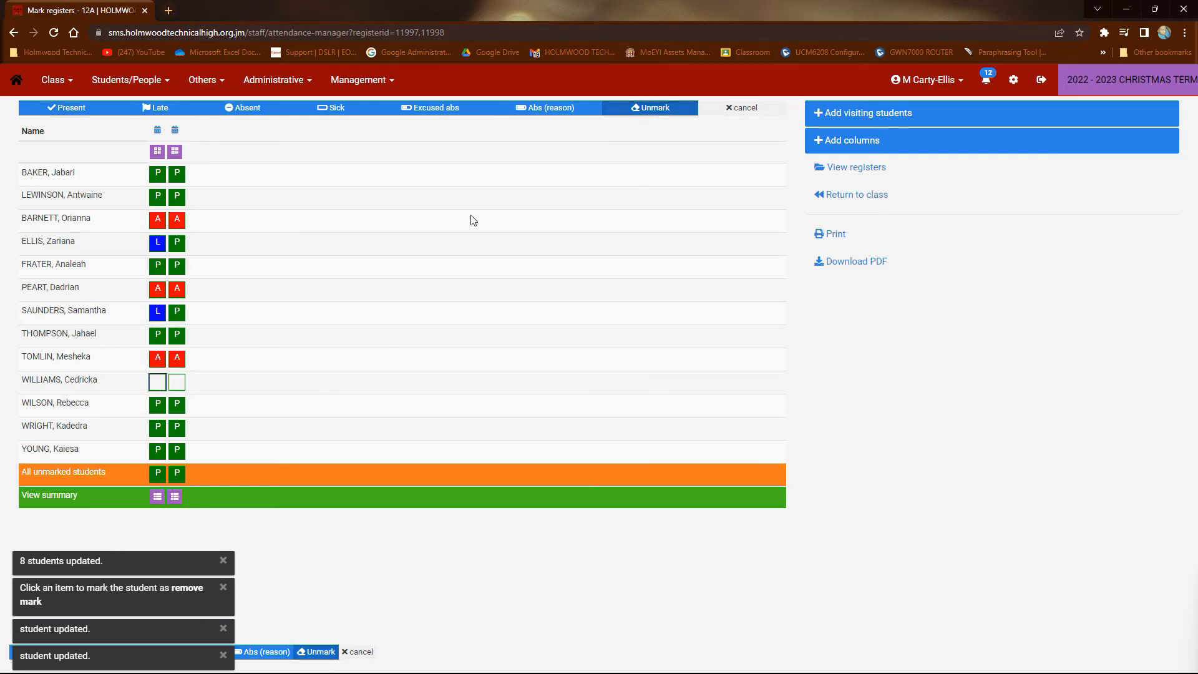
Change the eleventh student's attendance to absent in both register columns
left_click(234, 114)
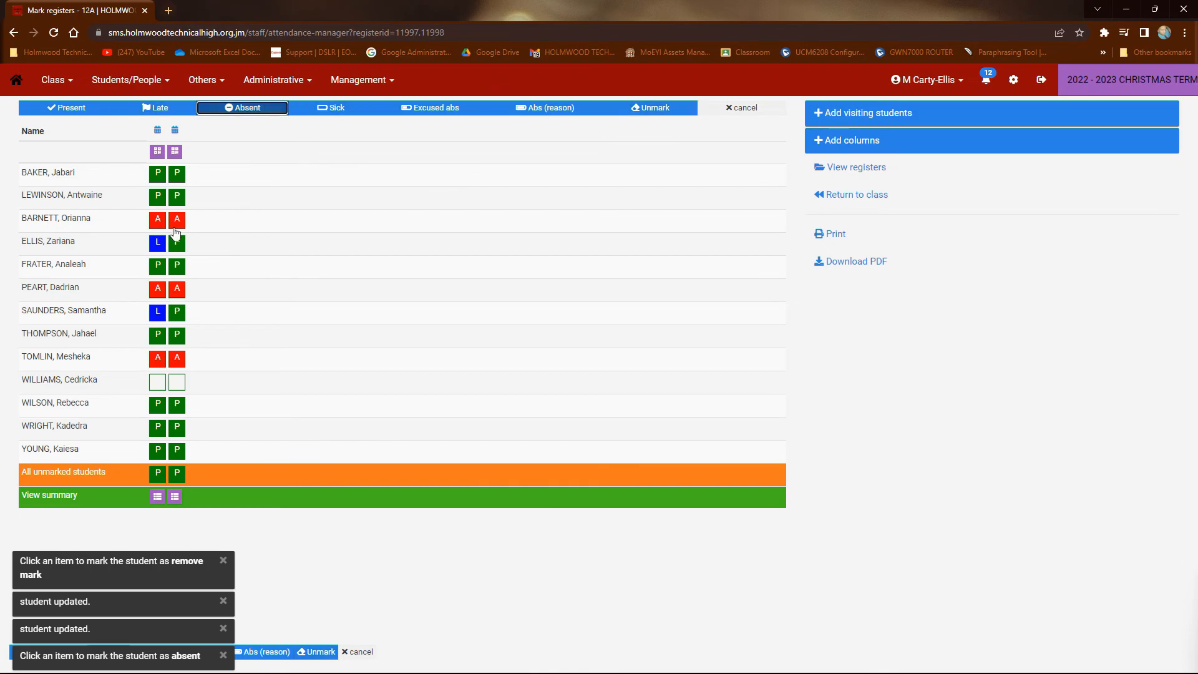
left_click(158, 404)
left_click(177, 404)
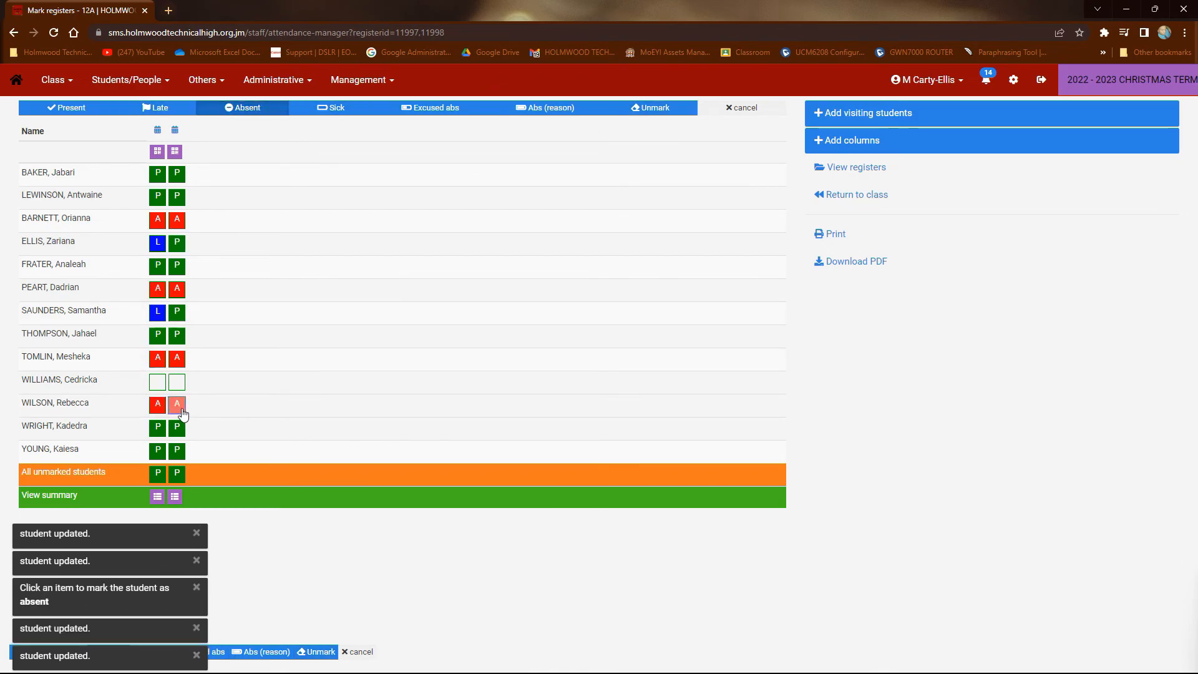